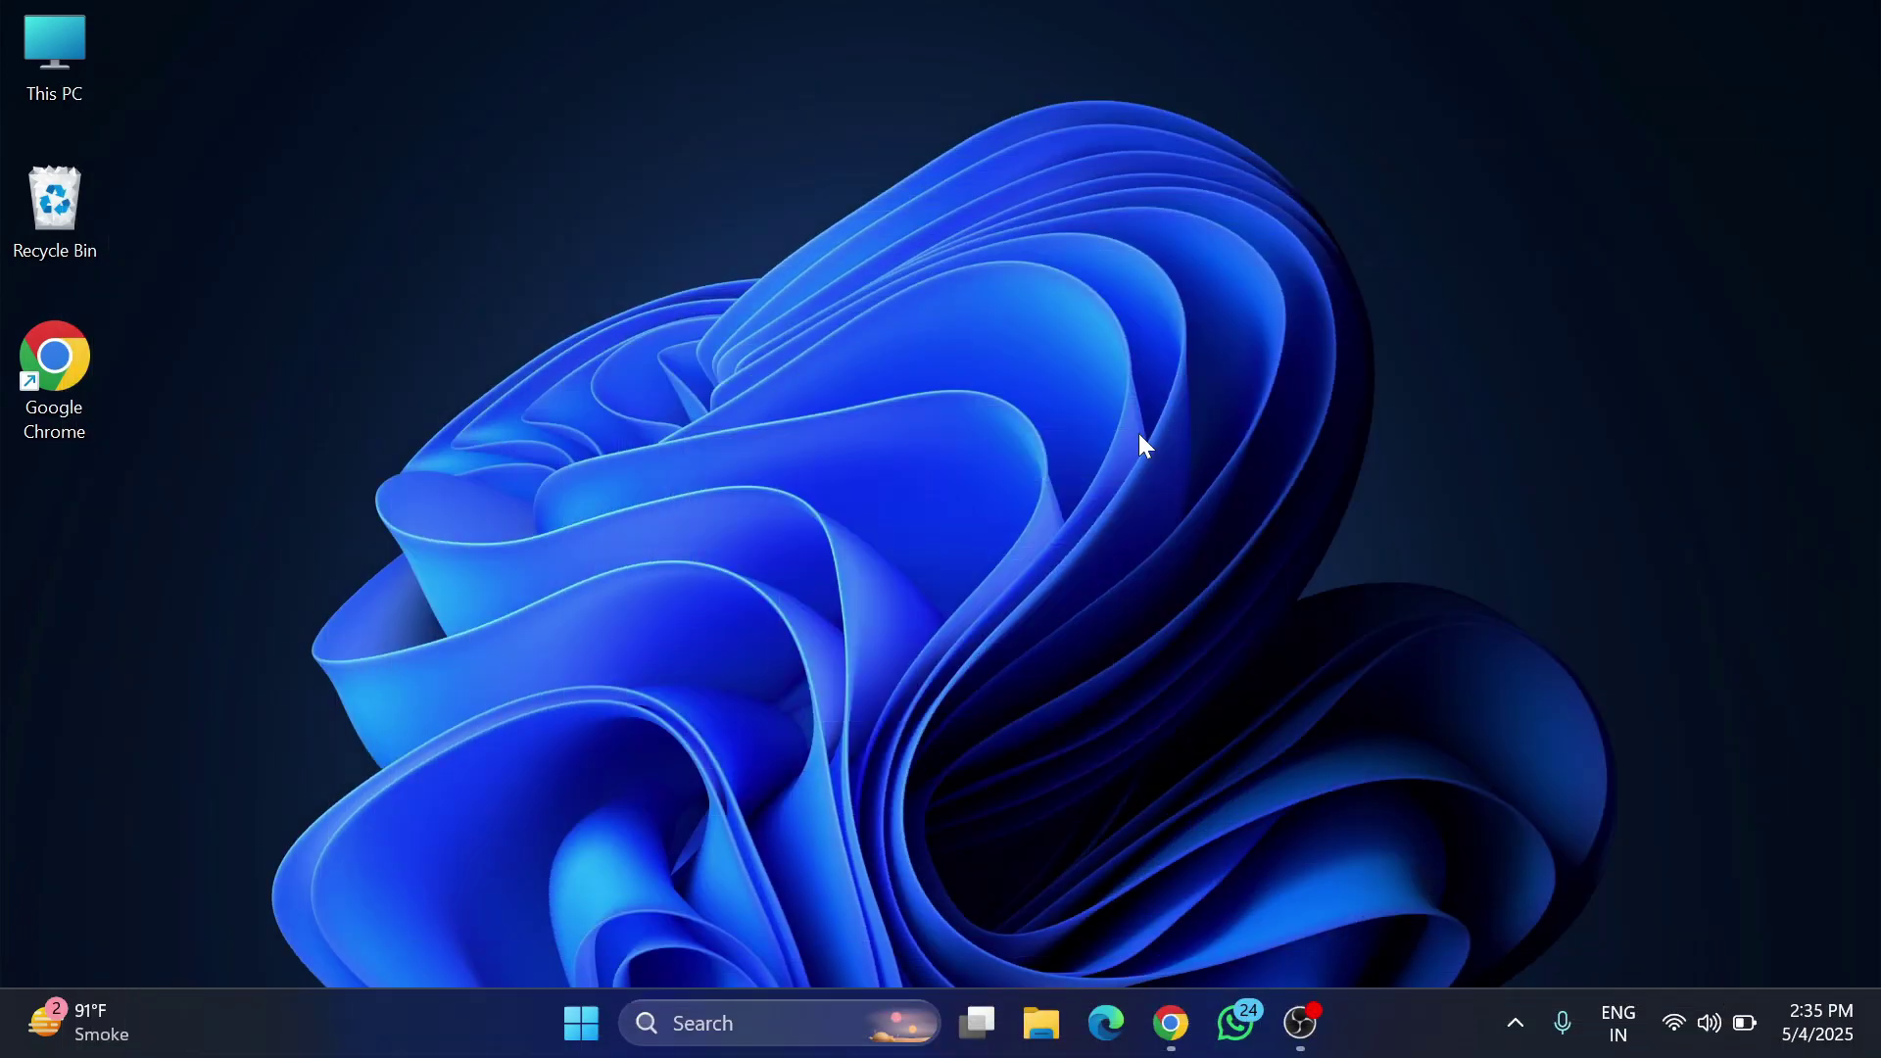
Search Google for 'tableau public' and open the Tableau Public Discover result.
{"action": "left_click", "coordinate": [1172, 1022]}
{"action": "type", "text": "ta"}
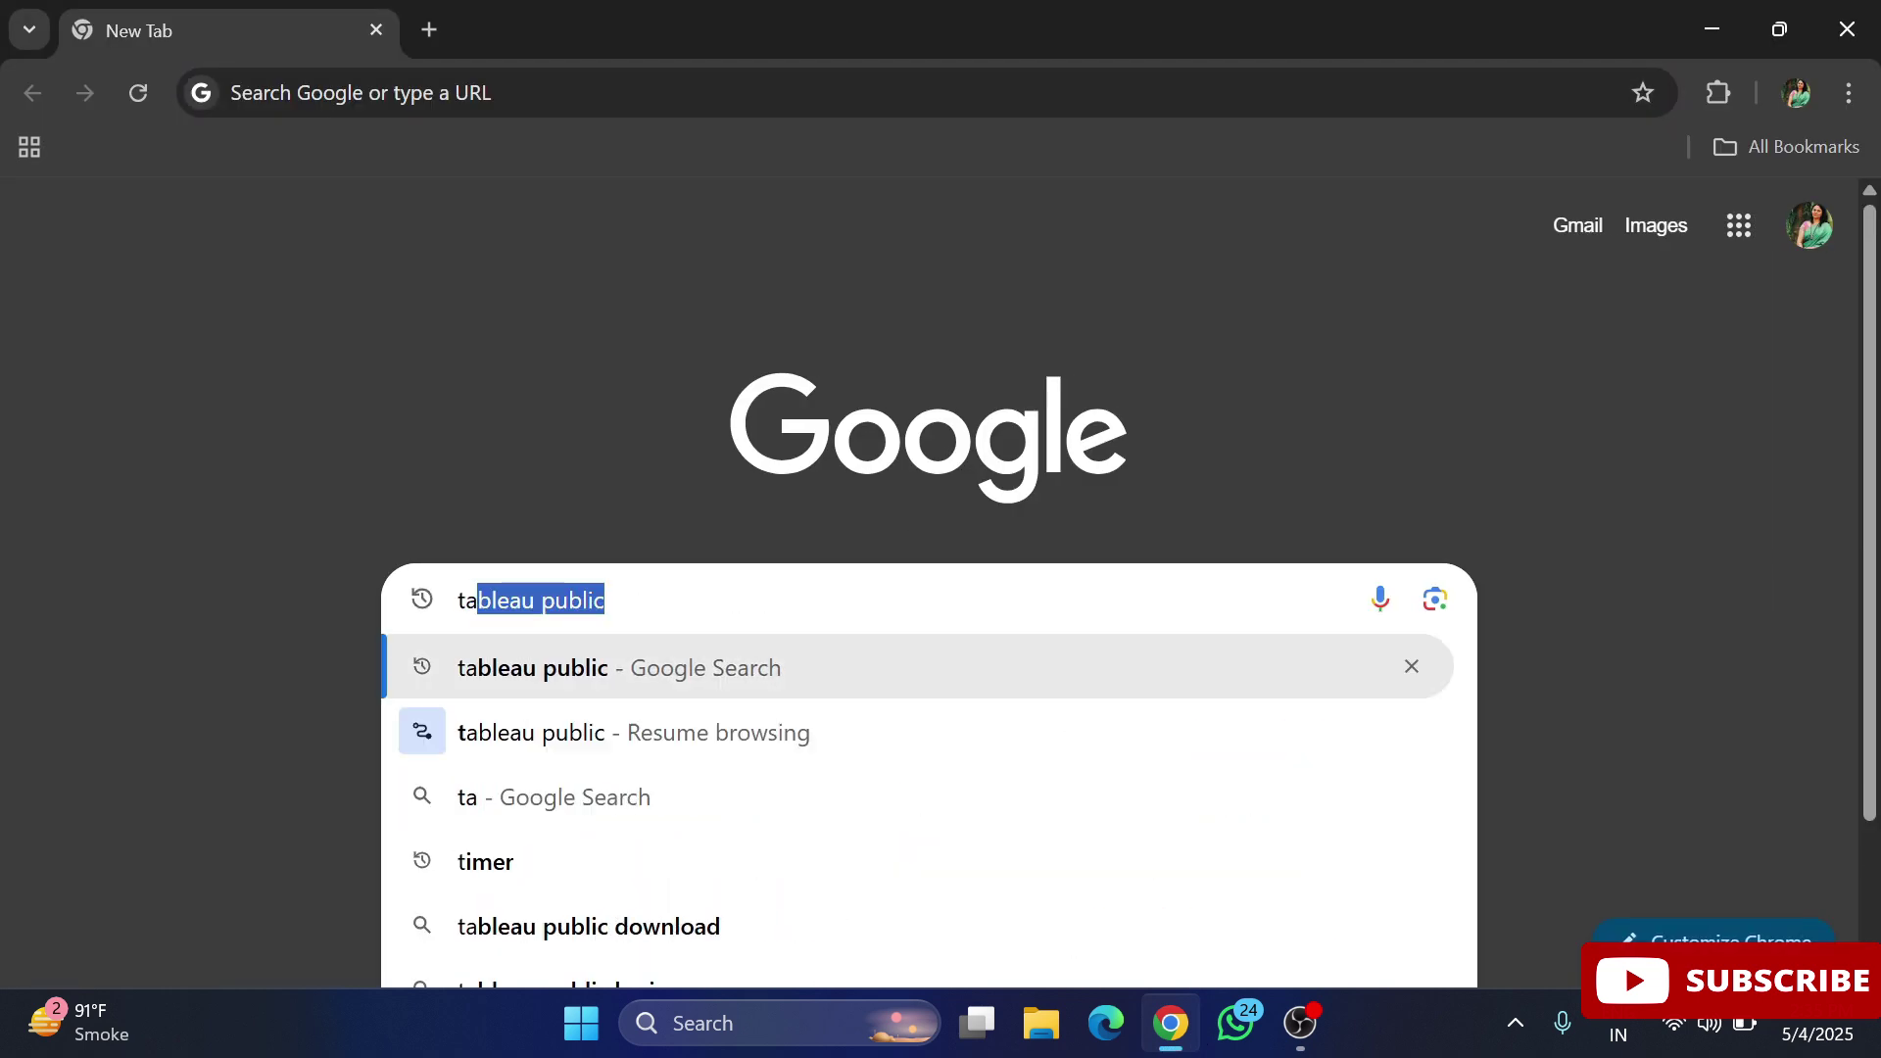
{"action": "type", "text": "b"}
{"action": "key", "text": "Return"}
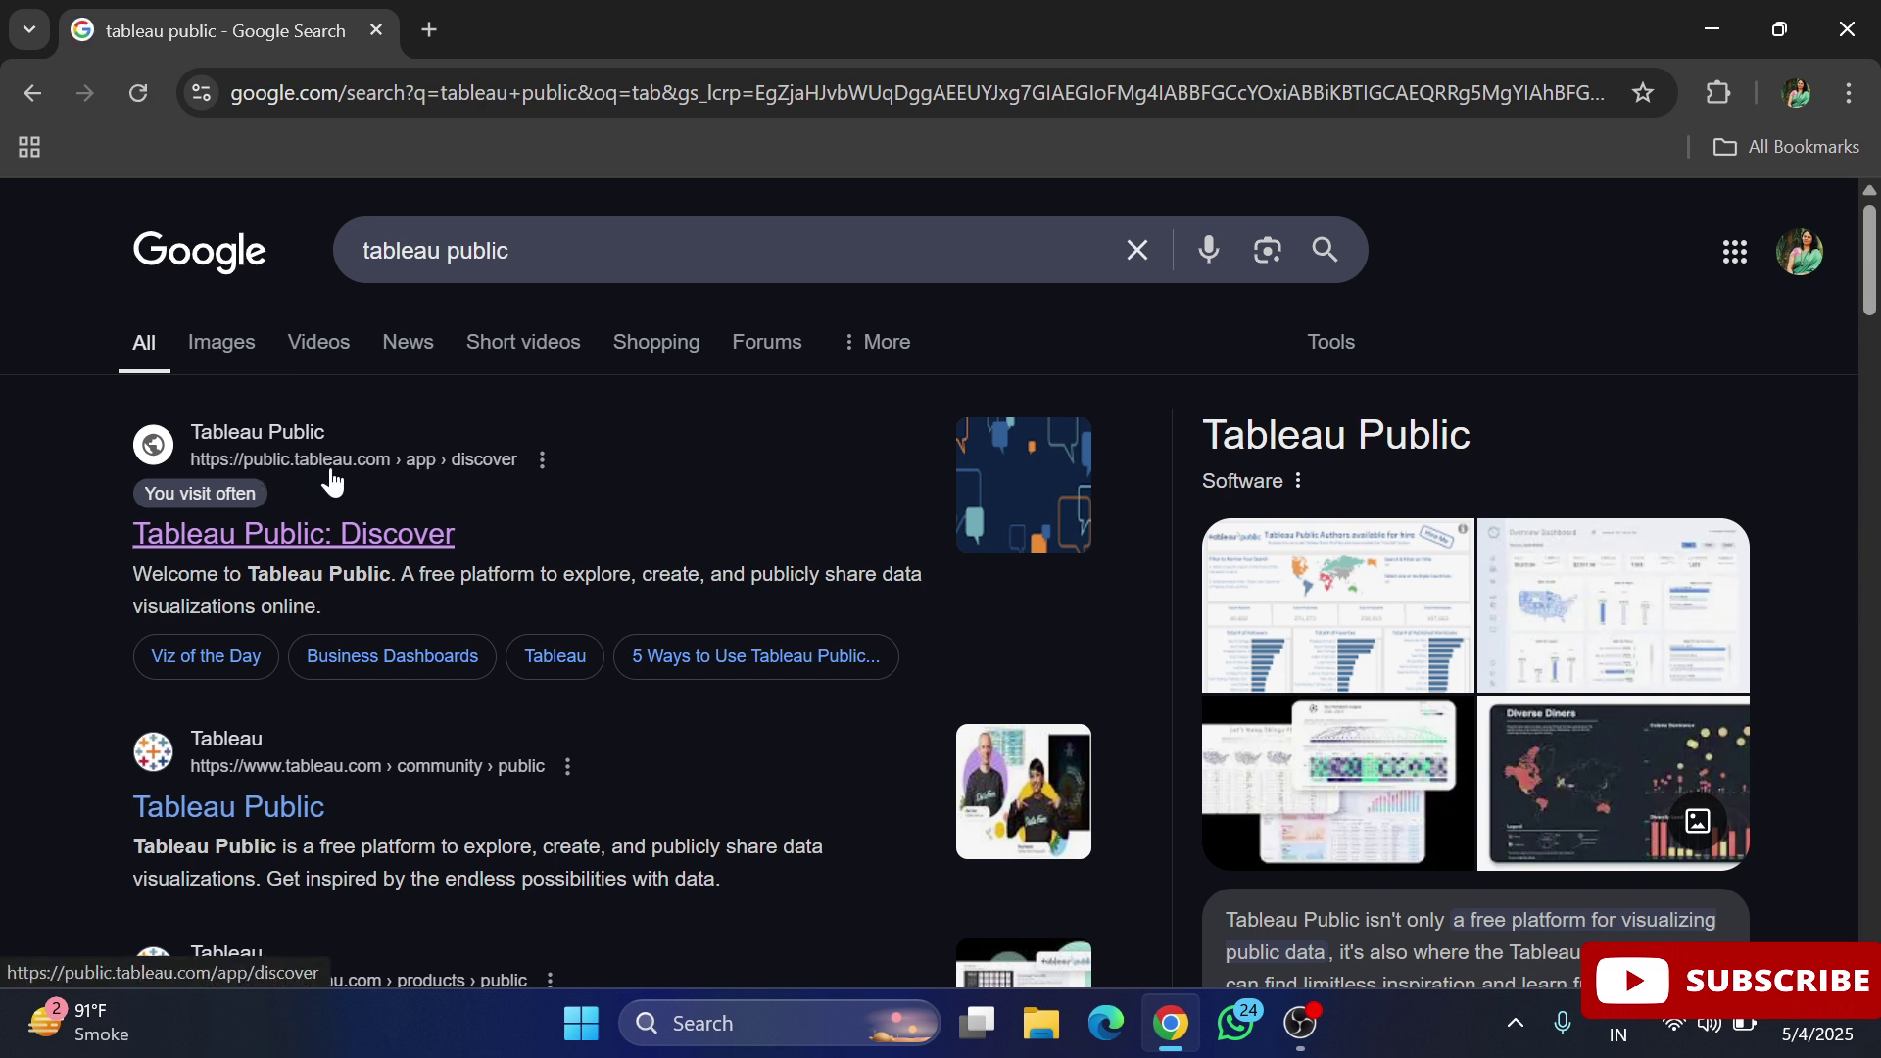
{"action": "left_click", "coordinate": [352, 542]}
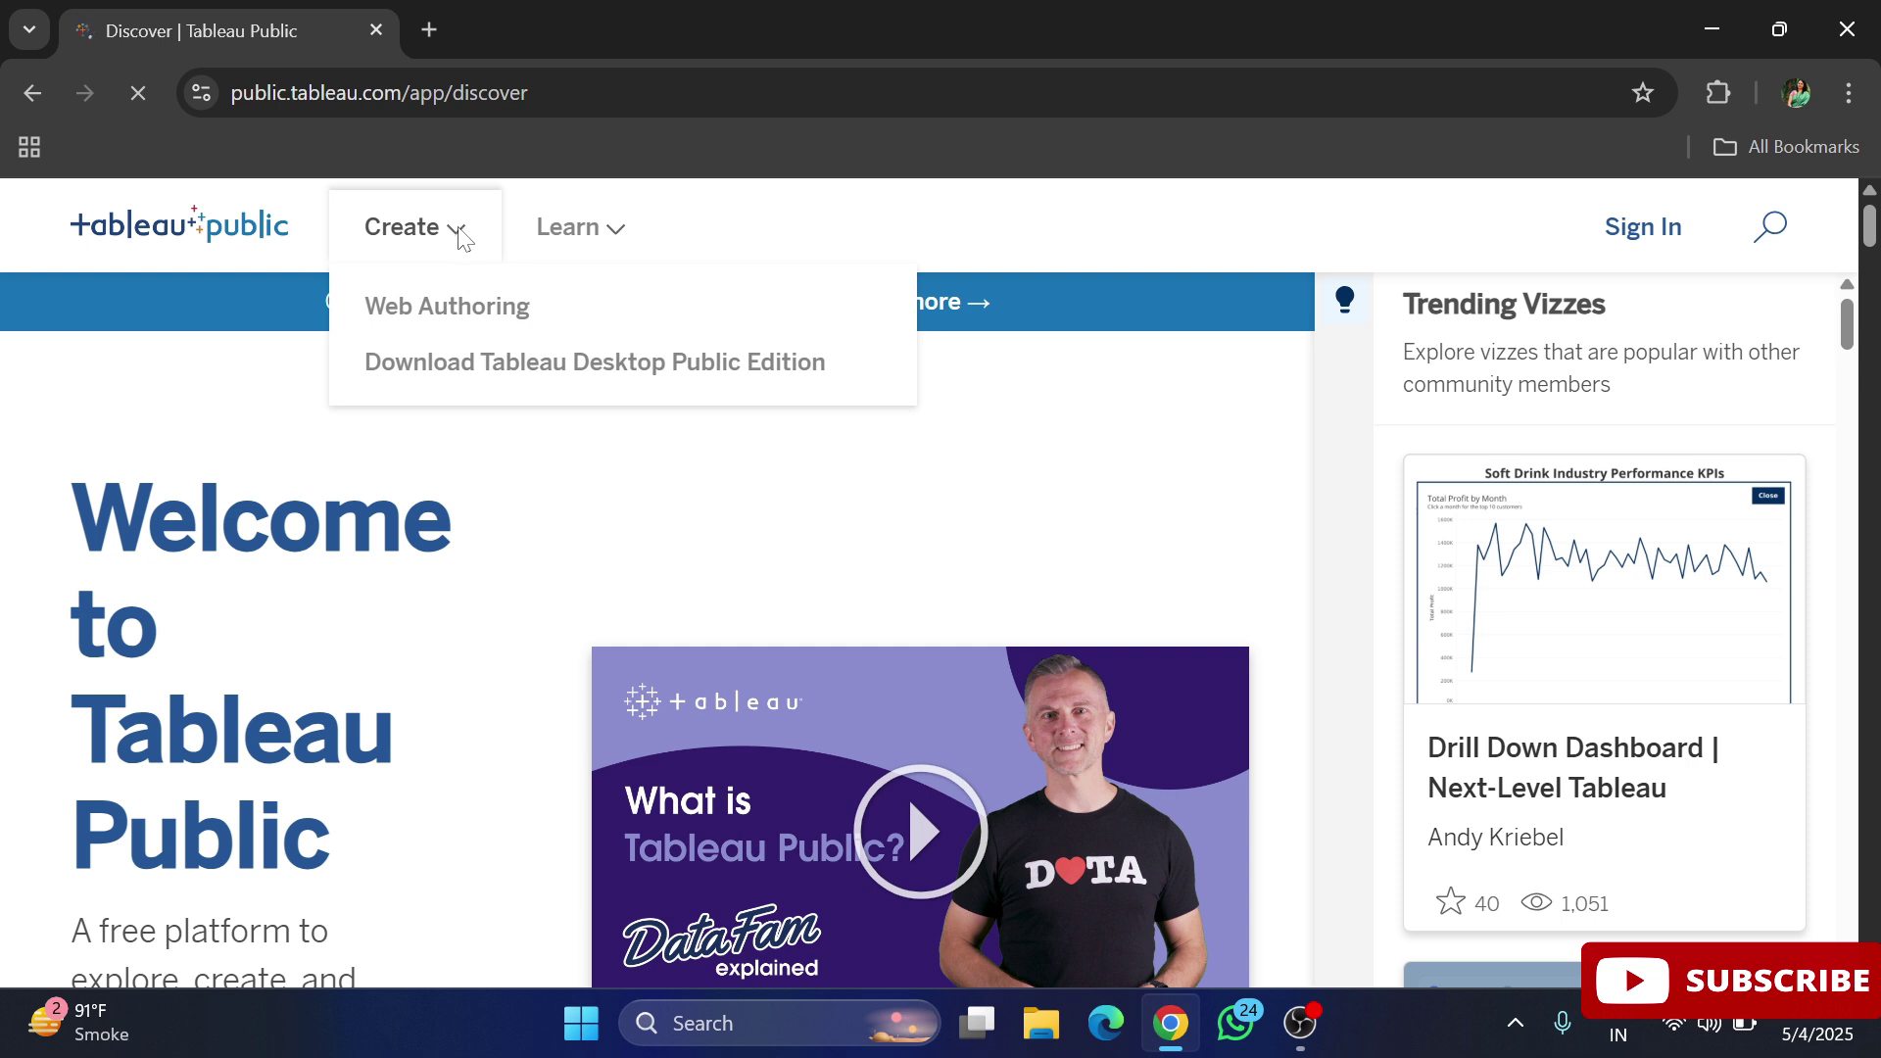
Go to the Download Tableau Desktop Public Edition page.
{"action": "left_click", "coordinate": [423, 373]}
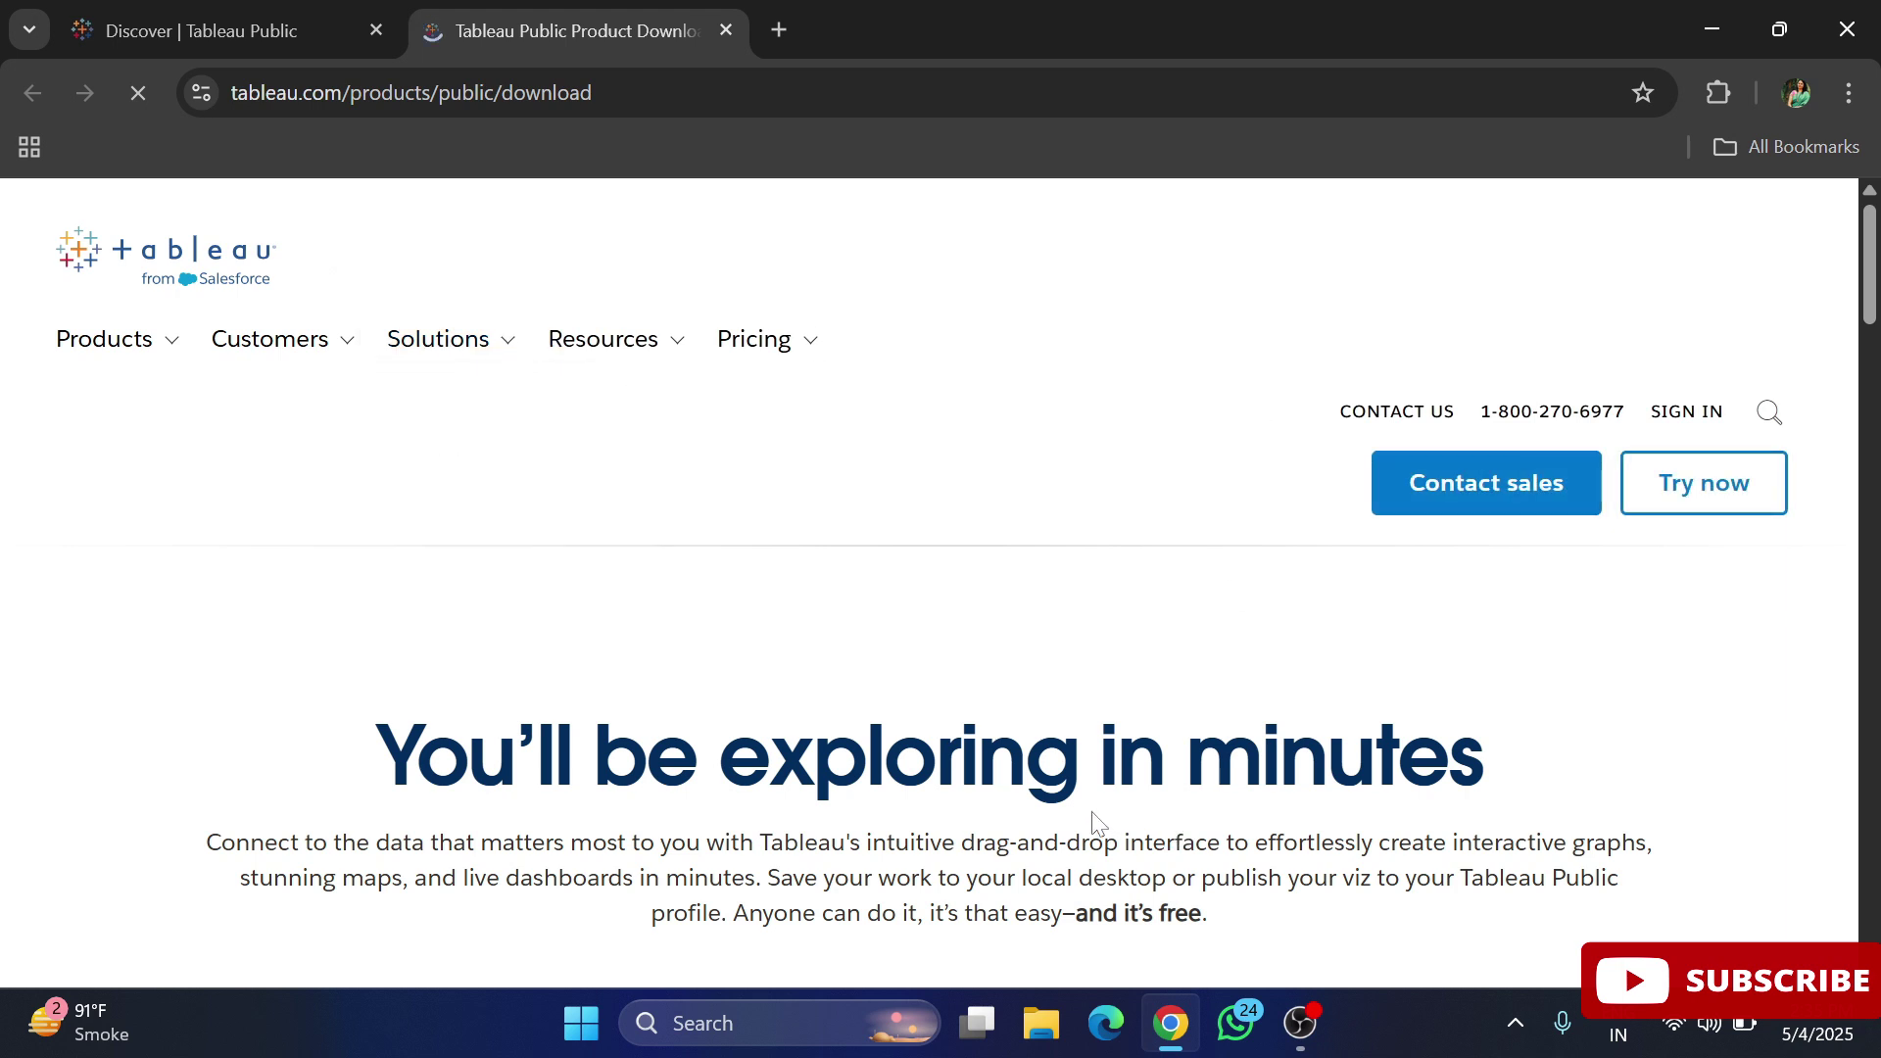
{"action": "left_click_drag", "start_coordinate": [1873, 295], "coordinate": [1875, 304]}
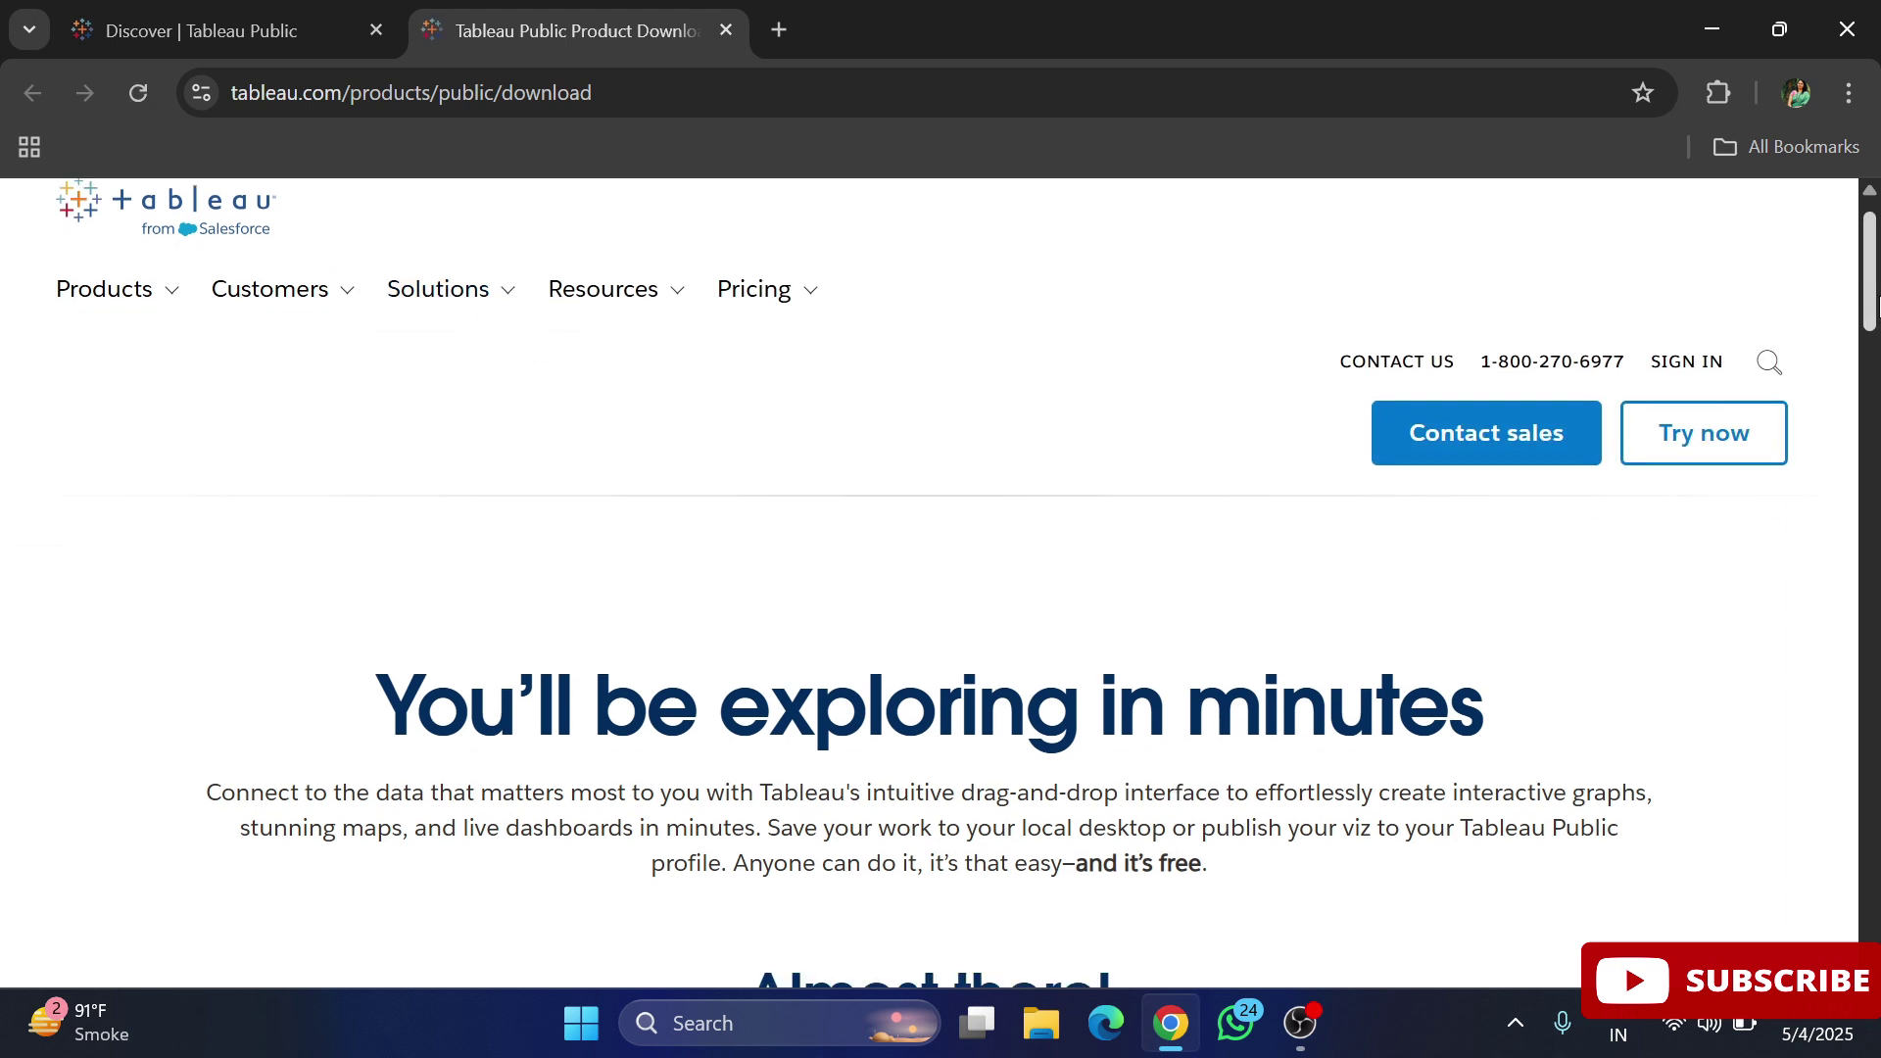
{"action": "key", "text": "ctrl+l"}
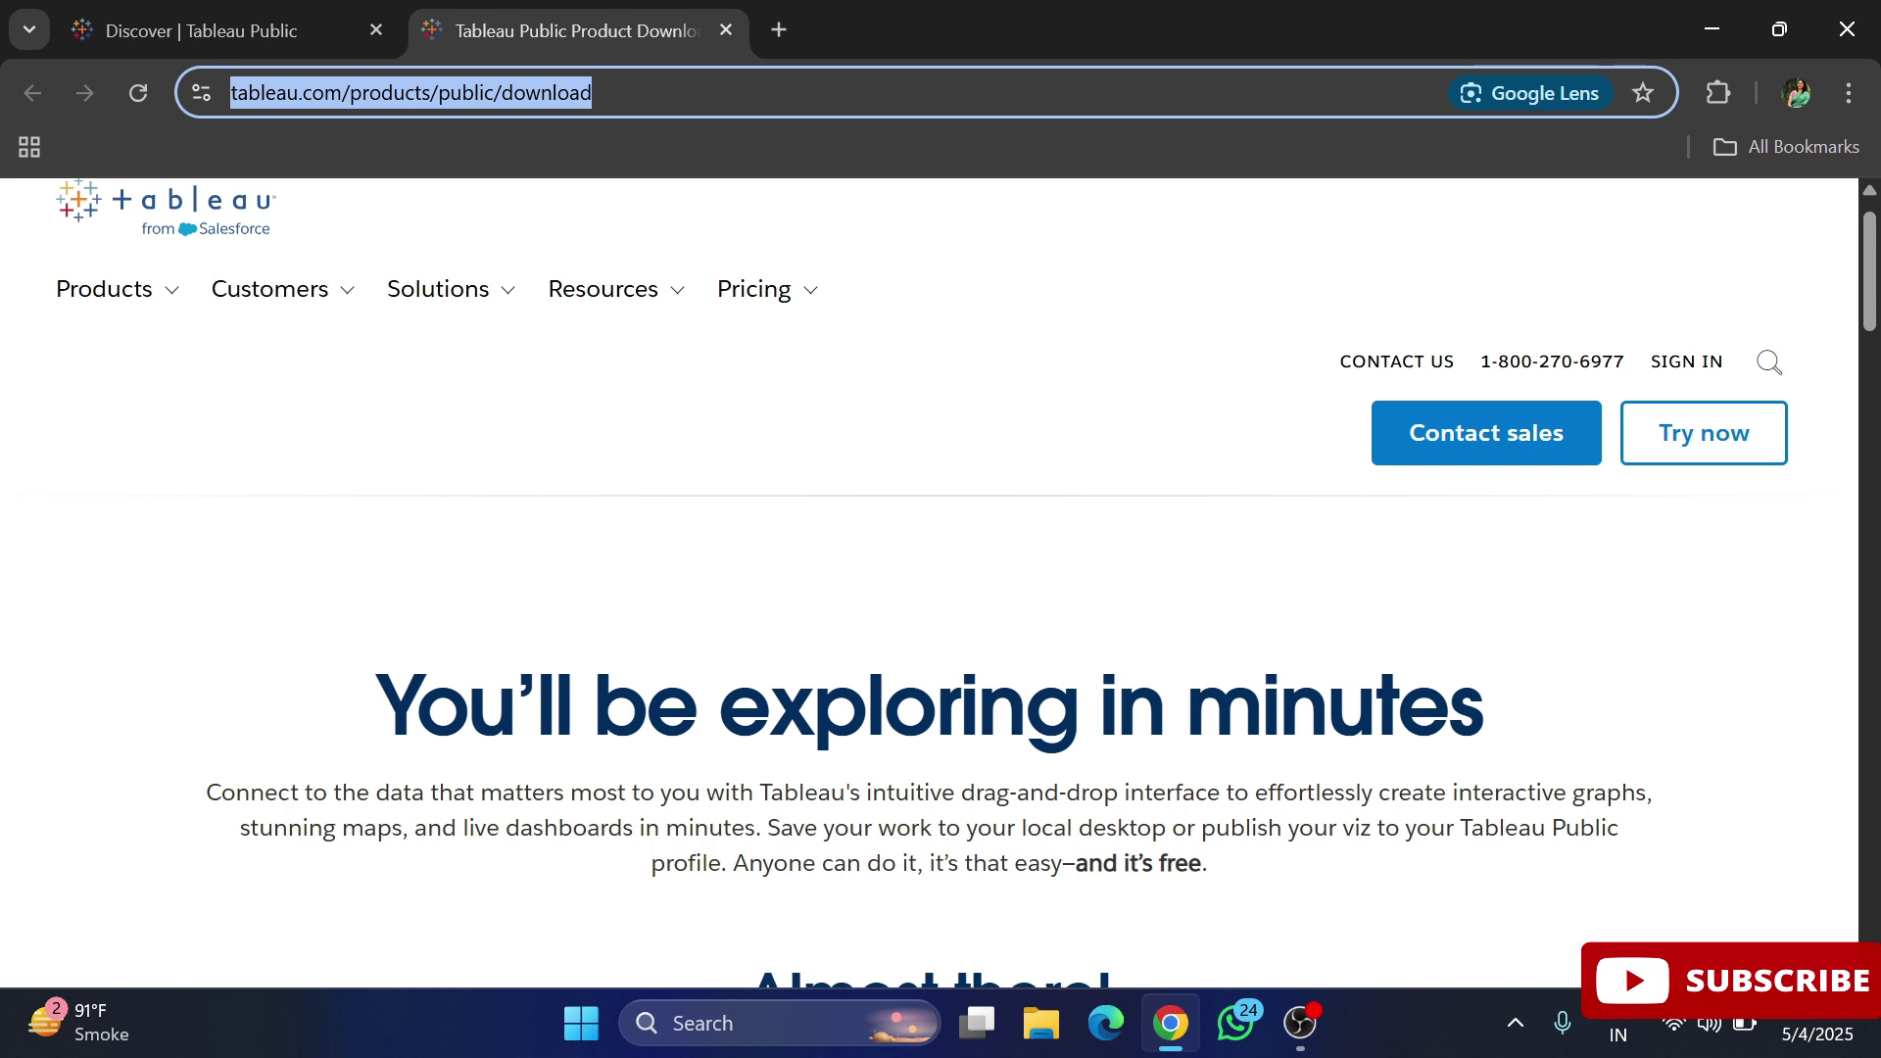
{"action": "left_click_drag", "start_coordinate": [1873, 275], "coordinate": [1872, 392]}
Fill first name, last name, saved e-mail and Personal User role, then submit to download the app.
{"action": "left_click", "coordinate": [850, 400]}
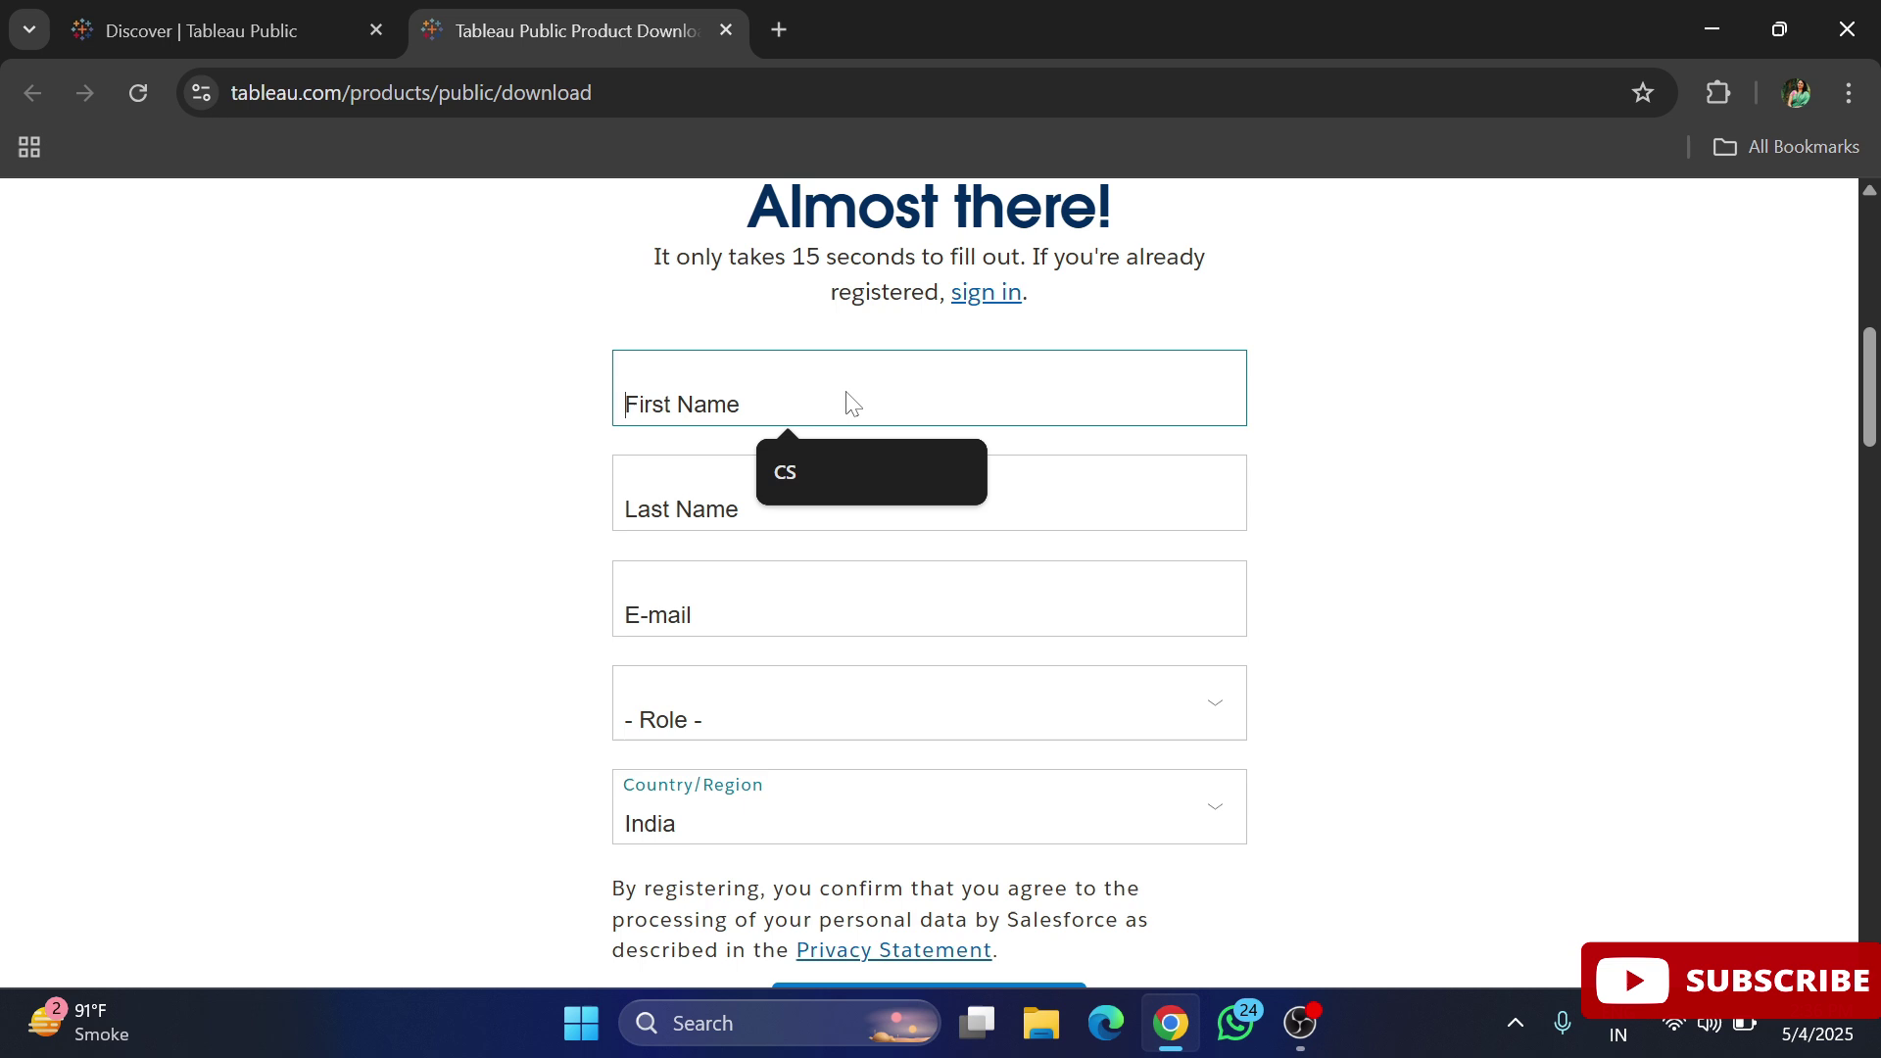
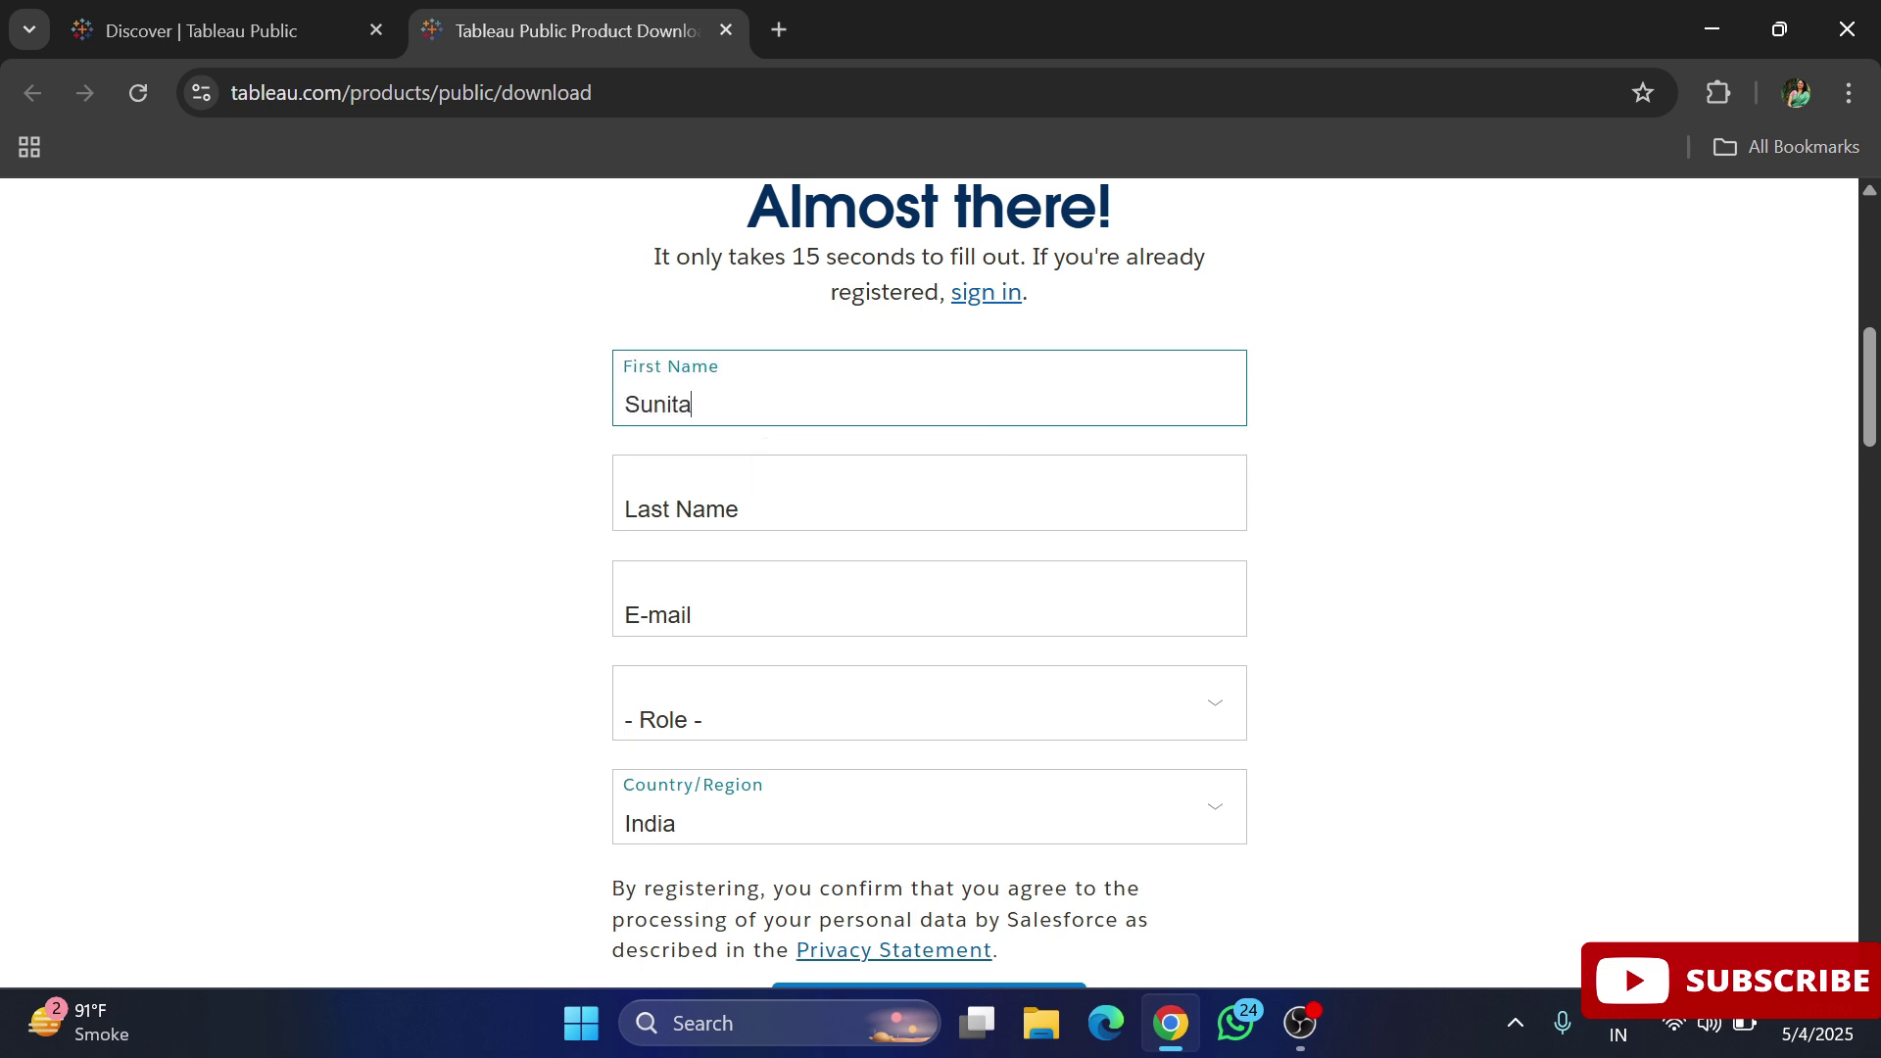
{"action": "key", "text": "Tab"}
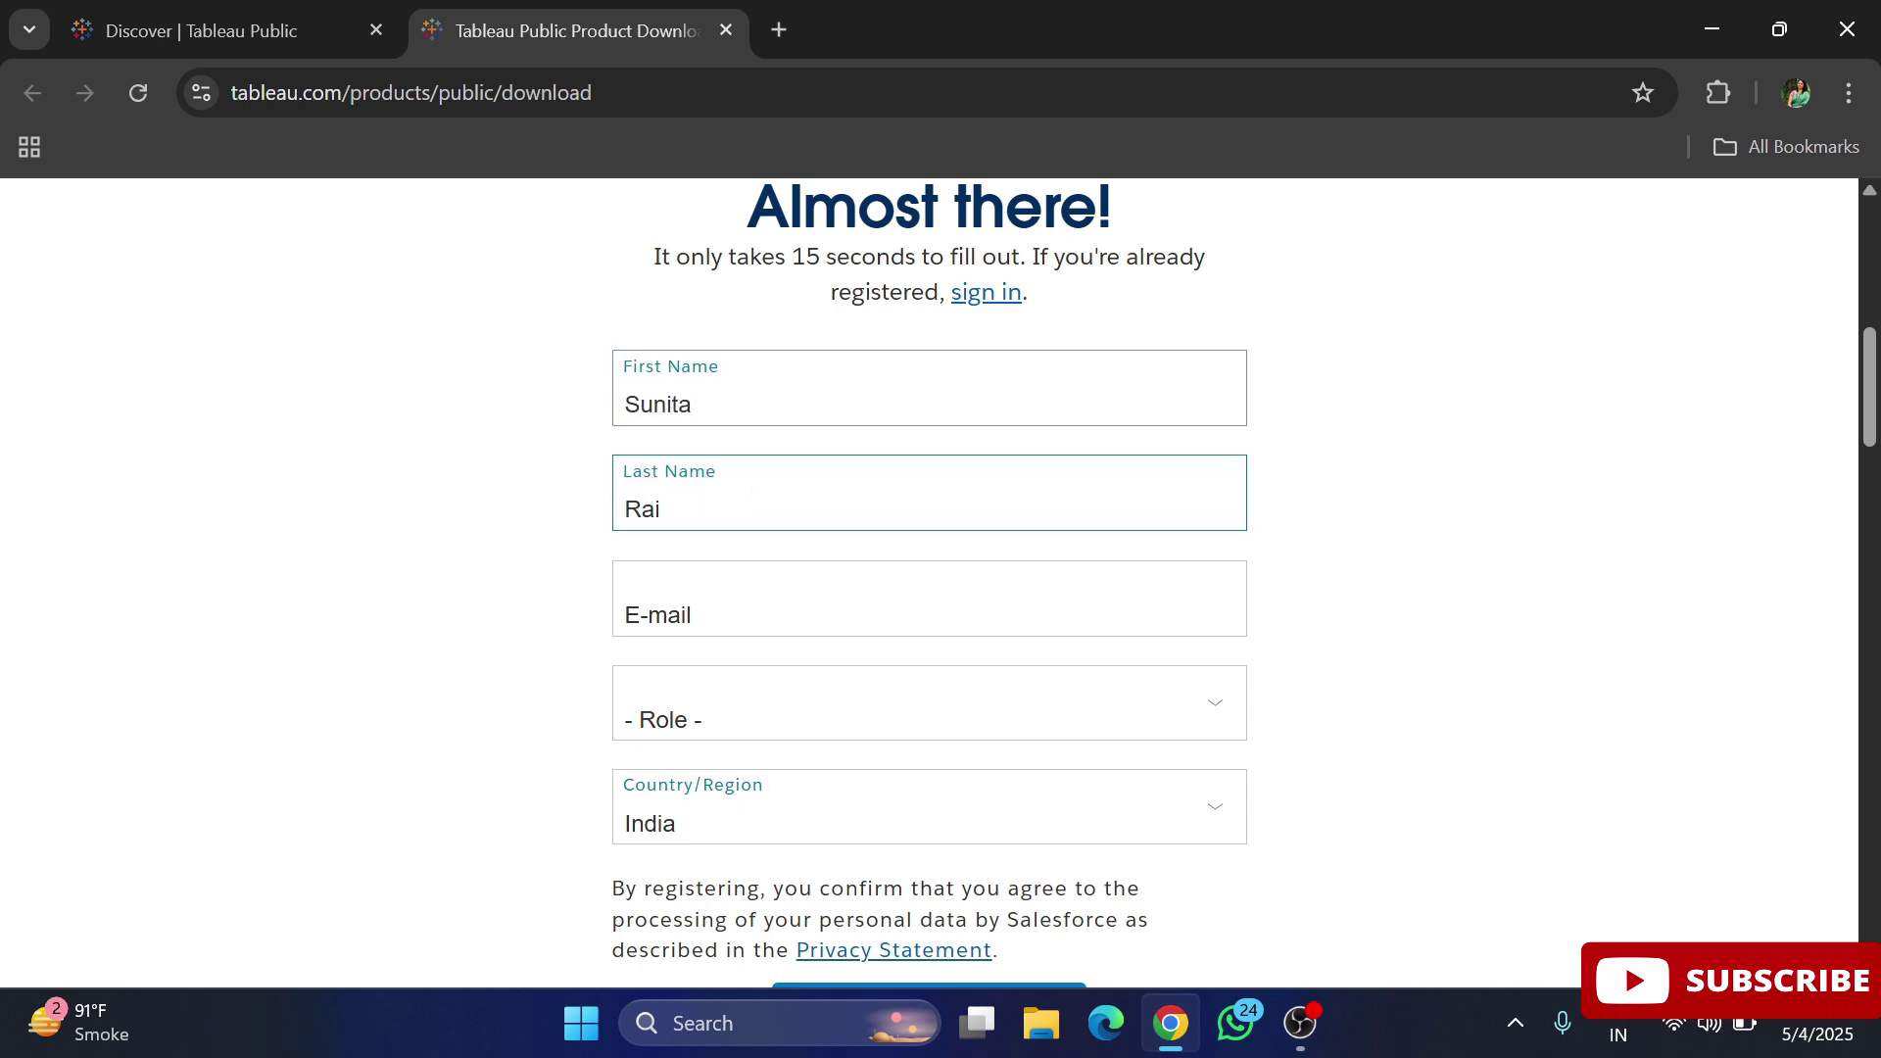
{"action": "left_click", "coordinate": [819, 622]}
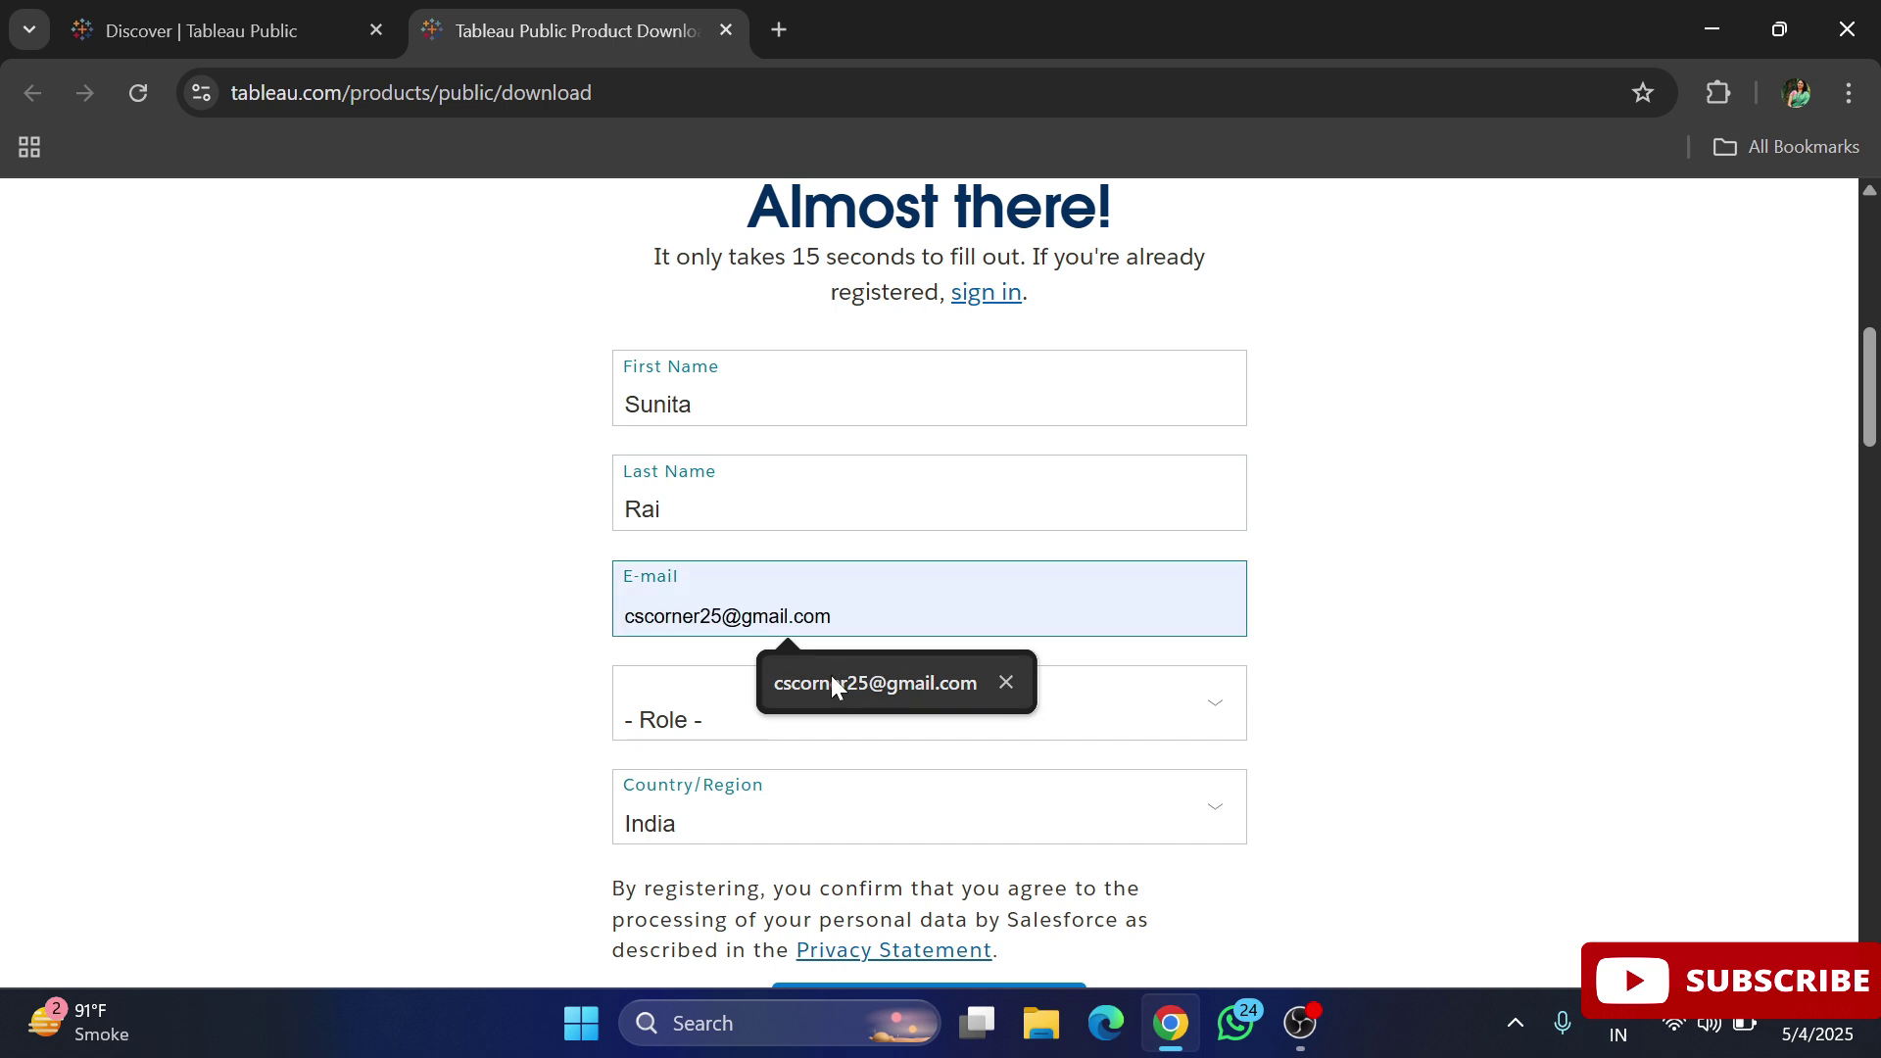
{"action": "left_click", "coordinate": [831, 683]}
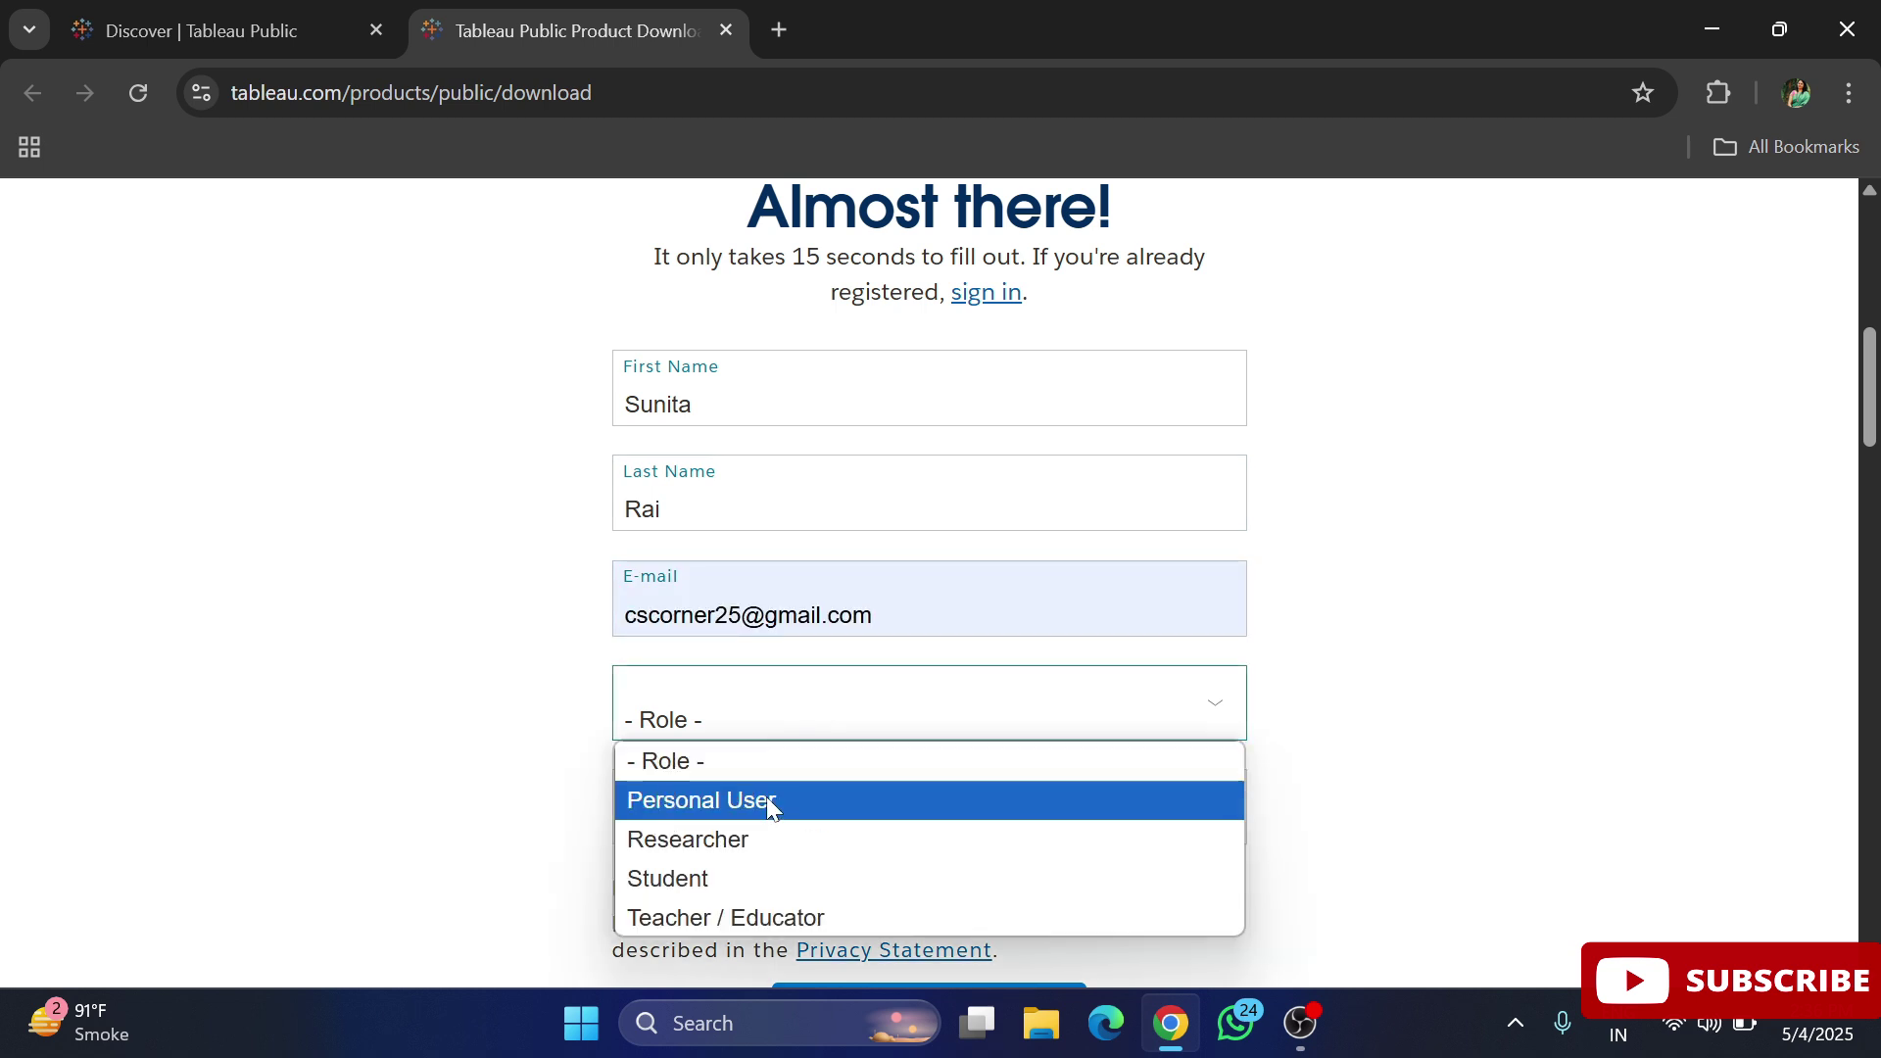
{"action": "left_click", "coordinate": [768, 800]}
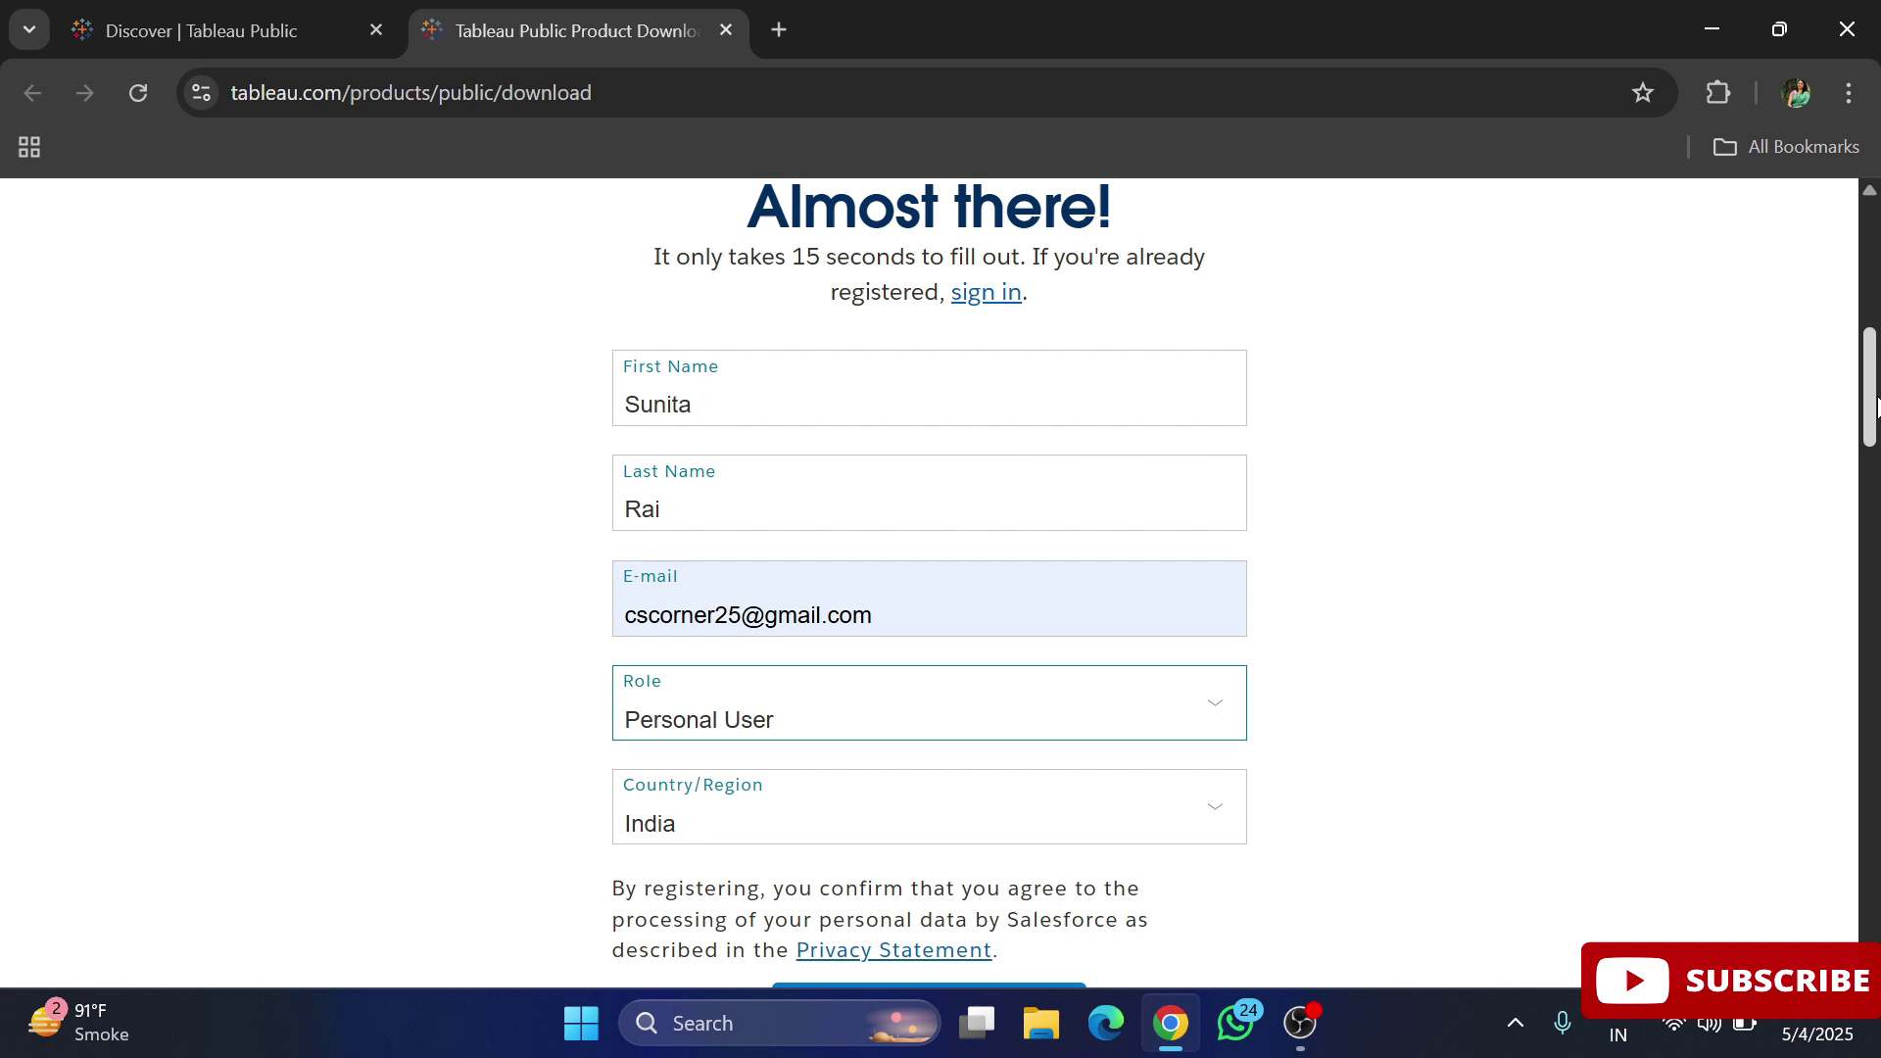
{"action": "left_click_drag", "start_coordinate": [1873, 390], "coordinate": [1875, 424]}
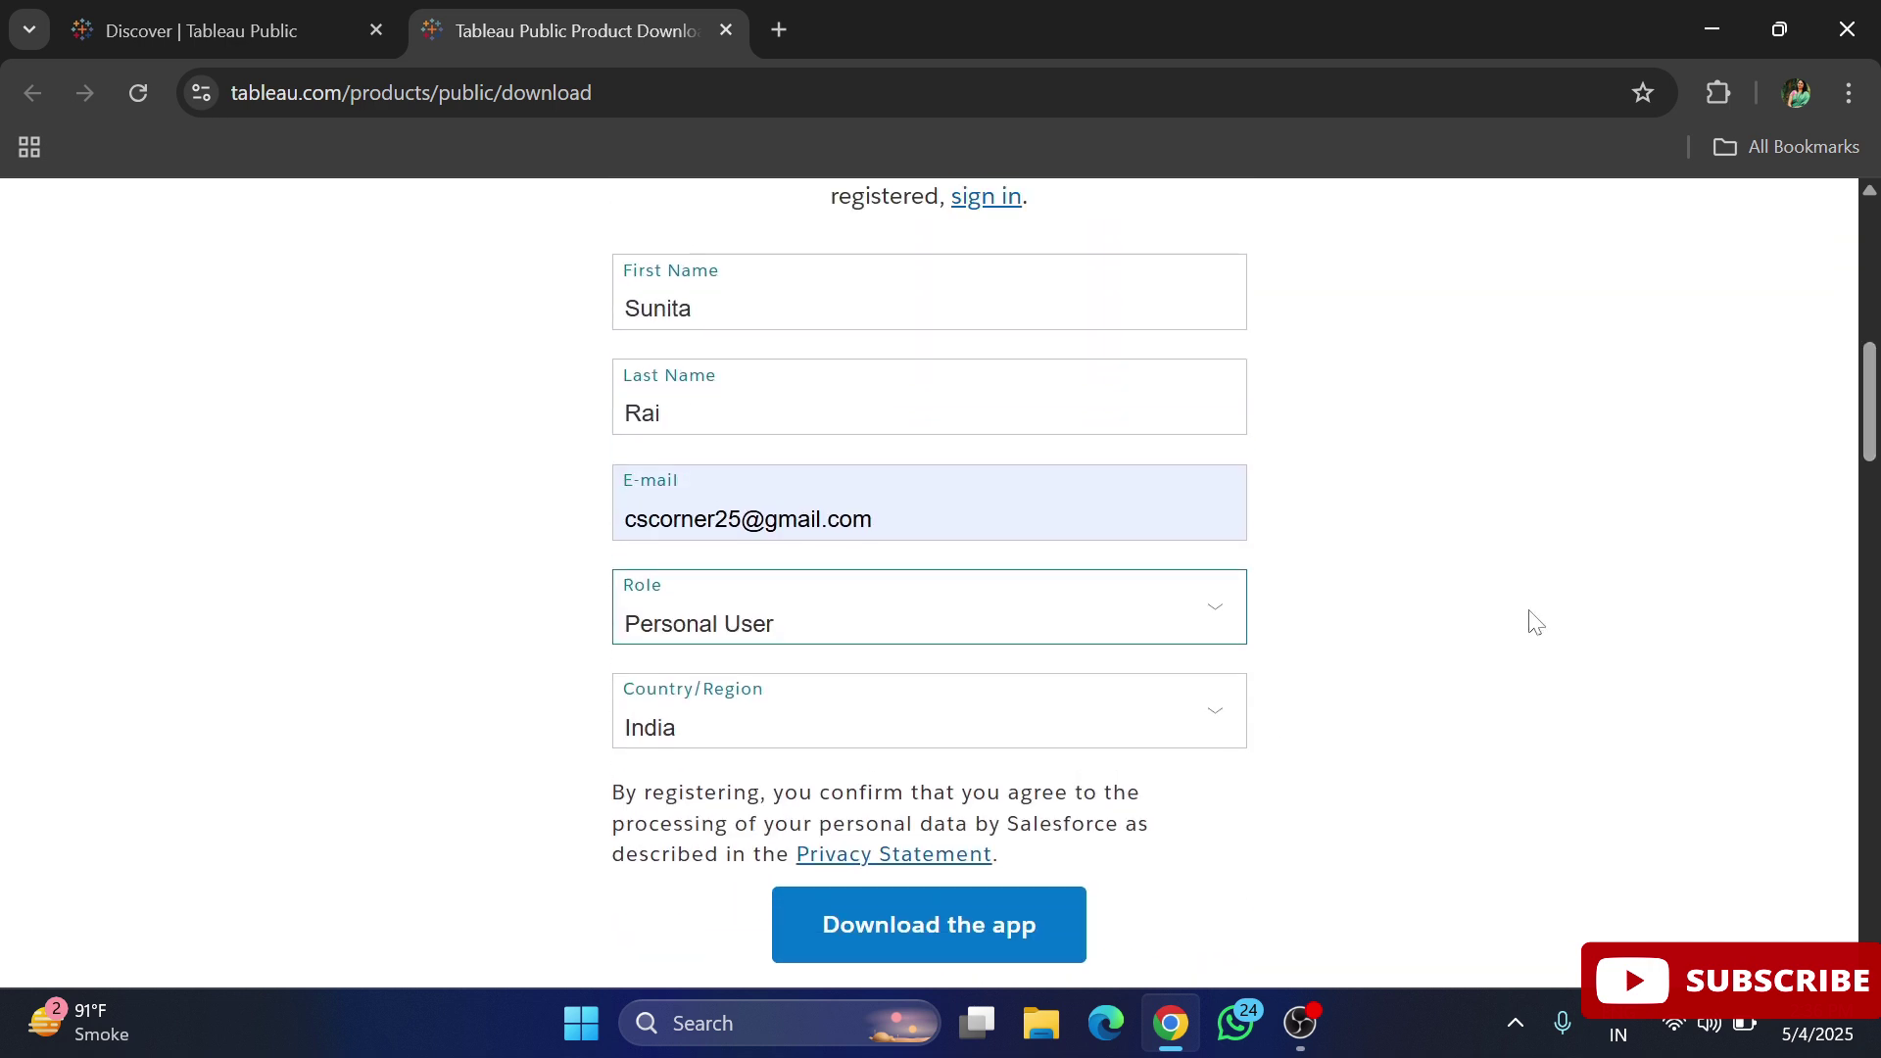
{"action": "left_click", "coordinate": [918, 928]}
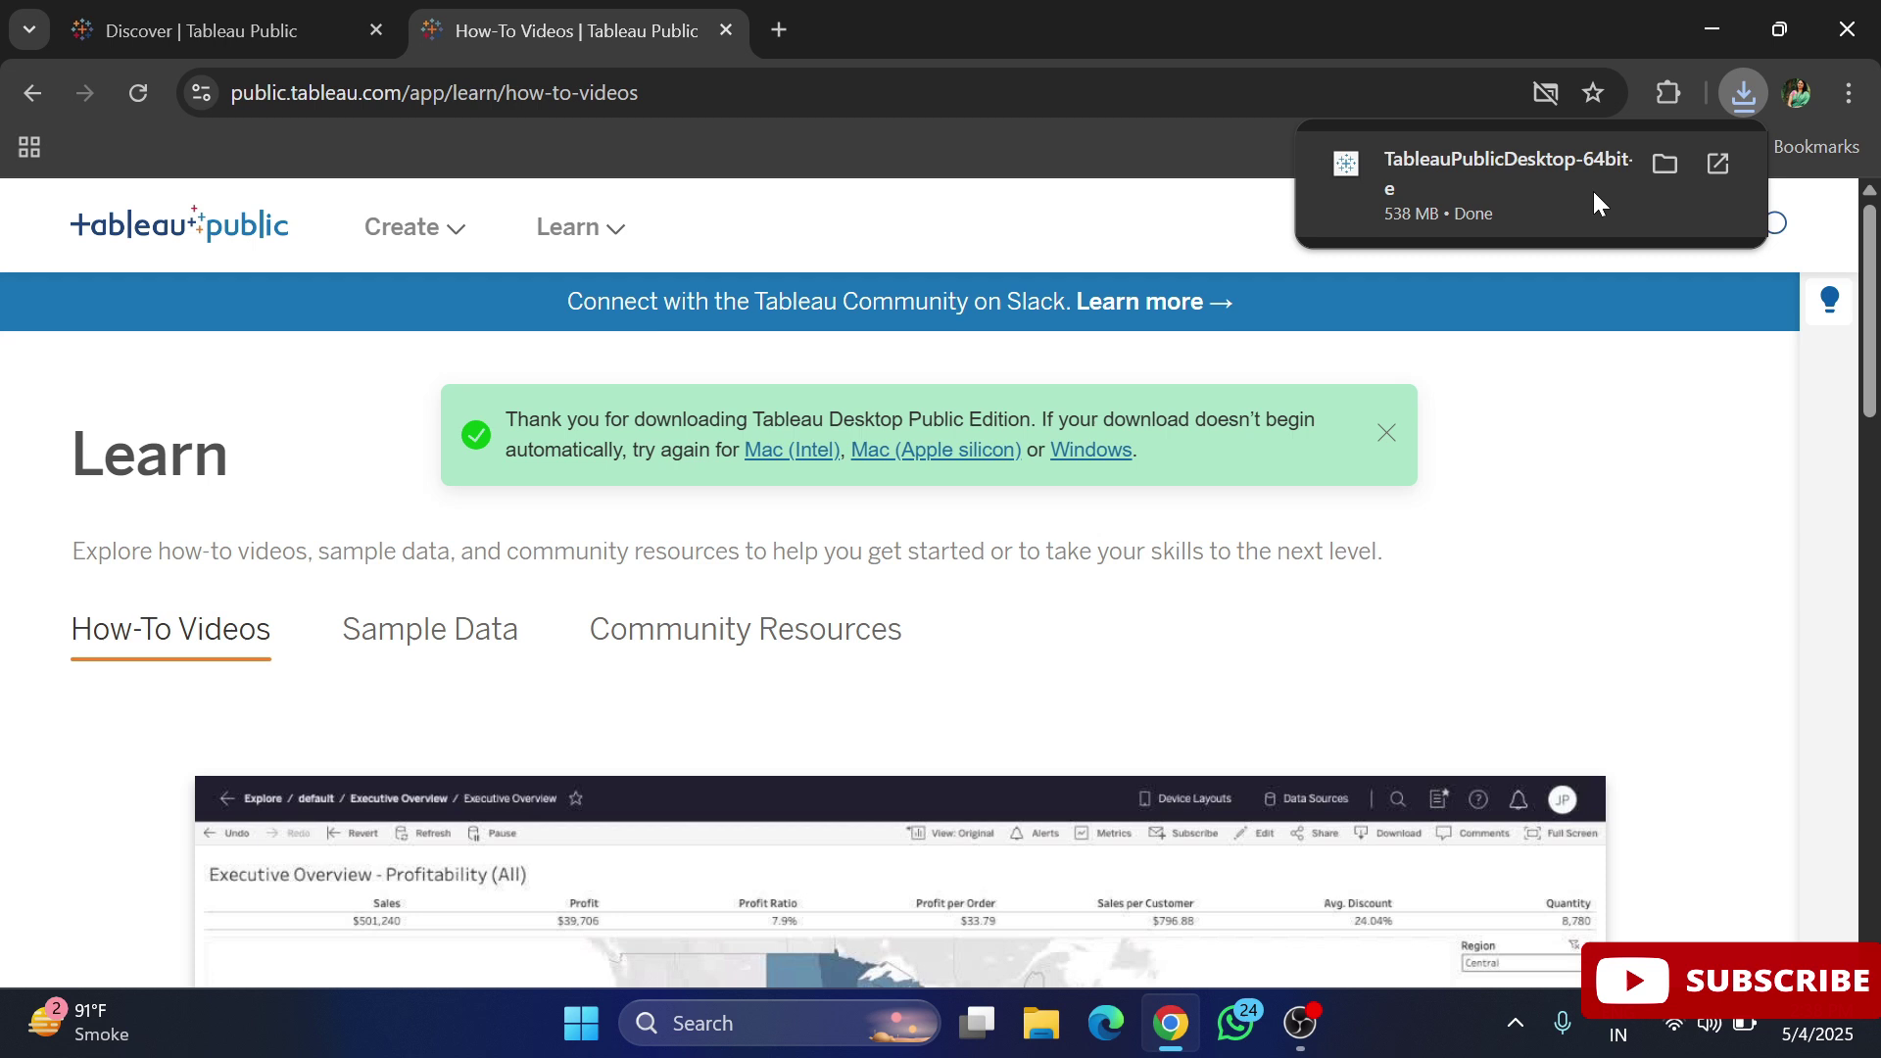
Minimize Chrome once the 538 MB installer has downloaded, revealing the desktop.
{"action": "mouse_move", "coordinate": [1513, 175]}
{"action": "left_click", "coordinate": [1718, 19]}
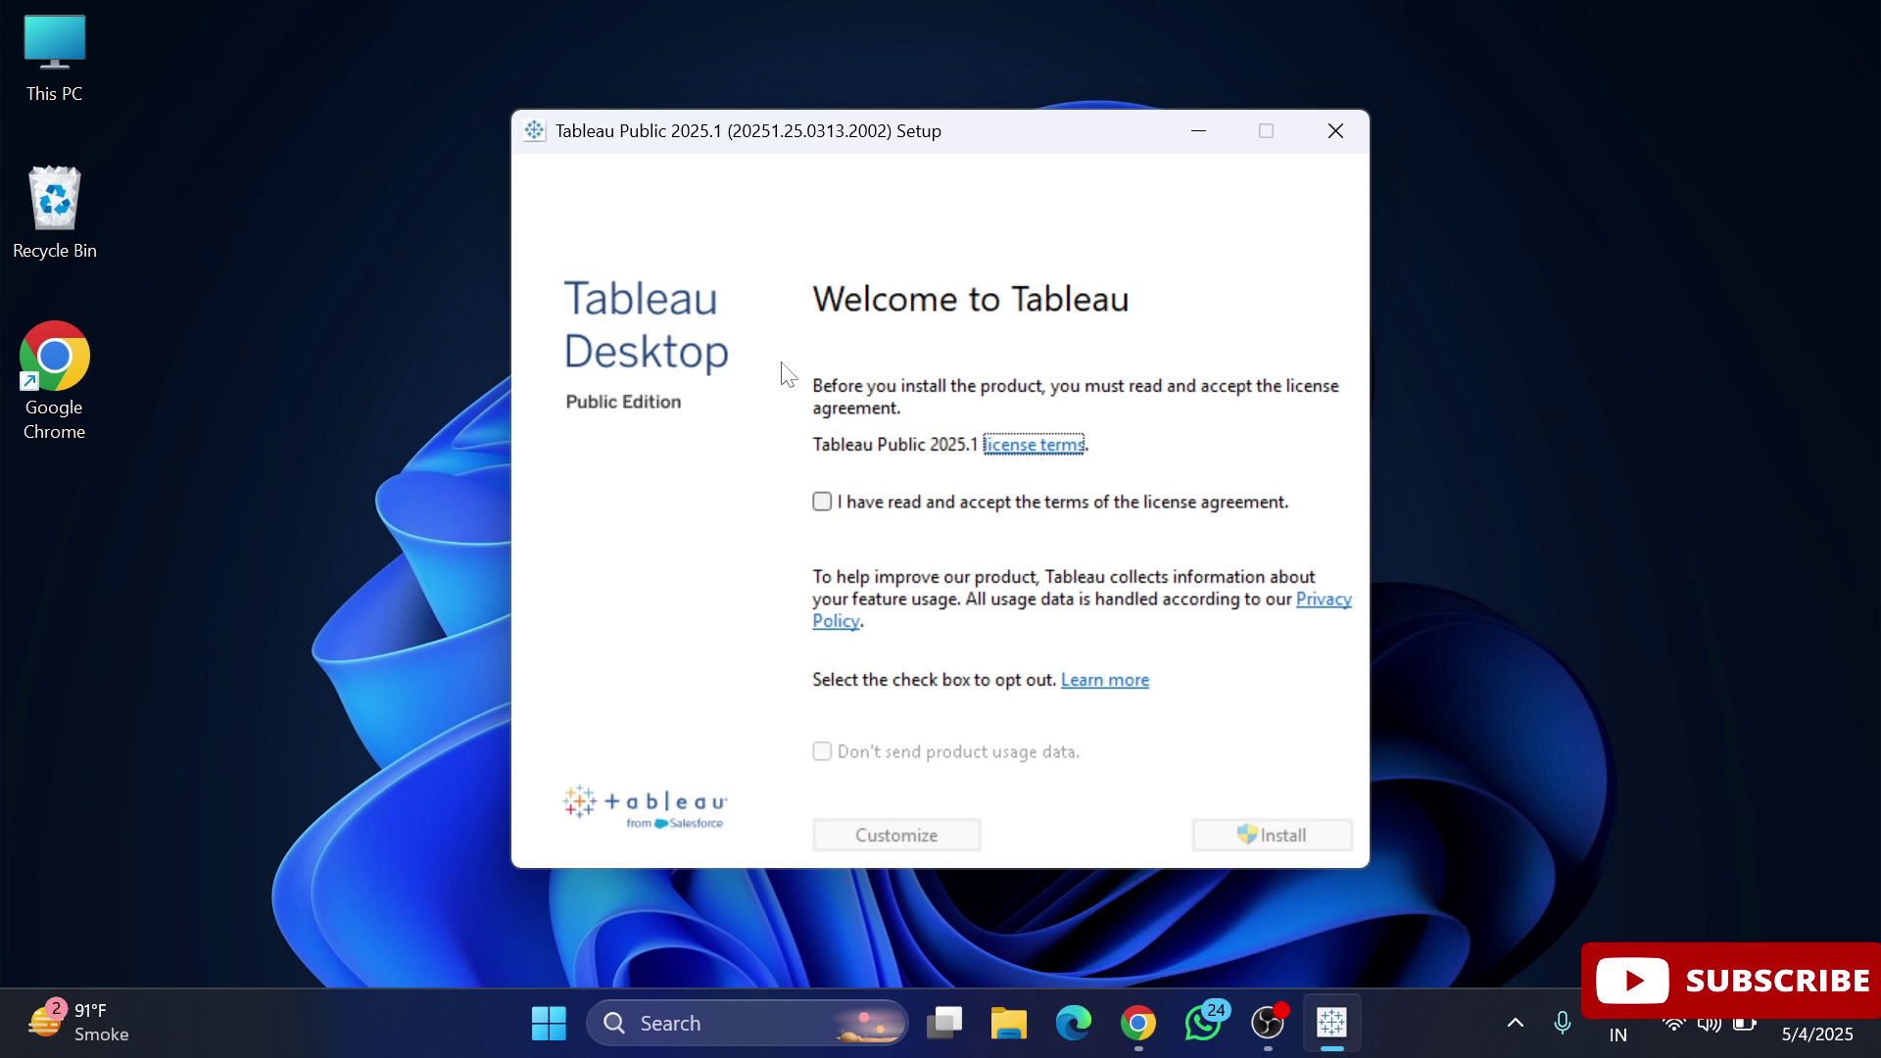
Accept the license agreement and tick 'Don't send product usage data' in Tableau Public 2025.1 Setup.
{"action": "left_click", "coordinate": [822, 507]}
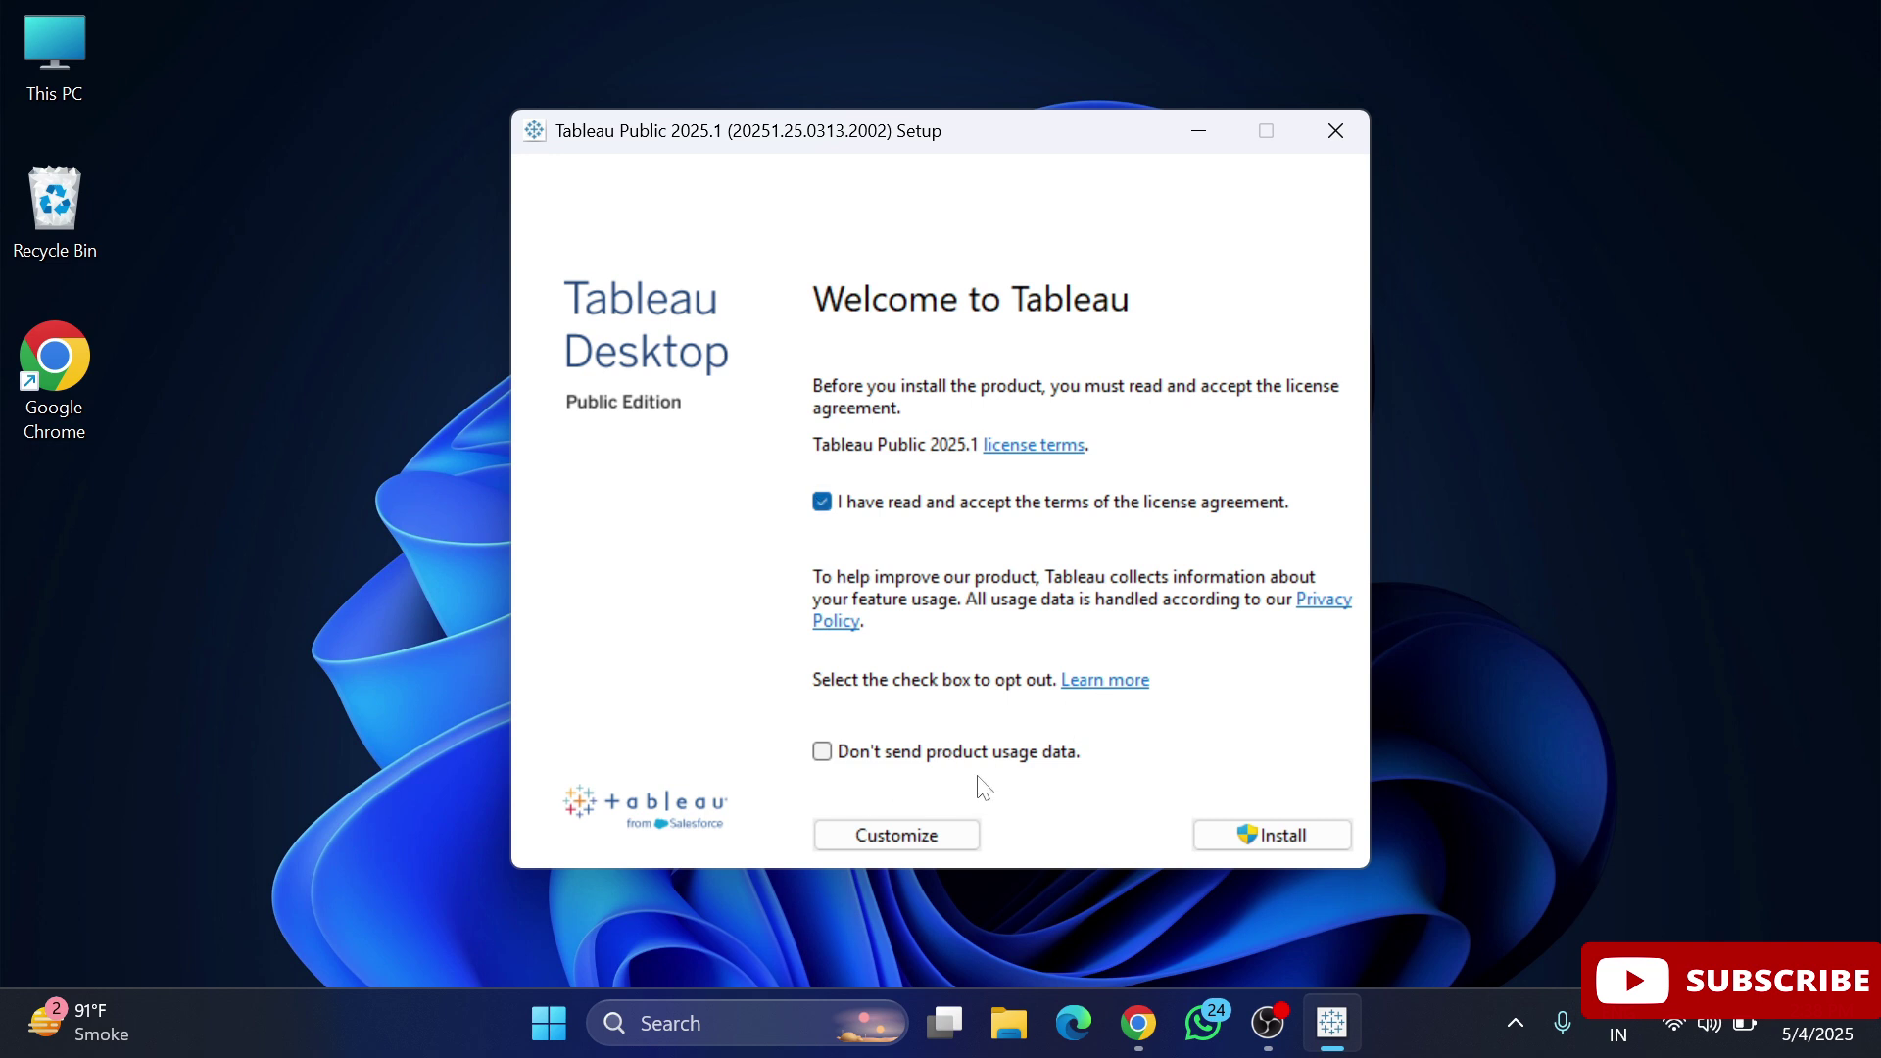
{"action": "left_click", "coordinate": [822, 750]}
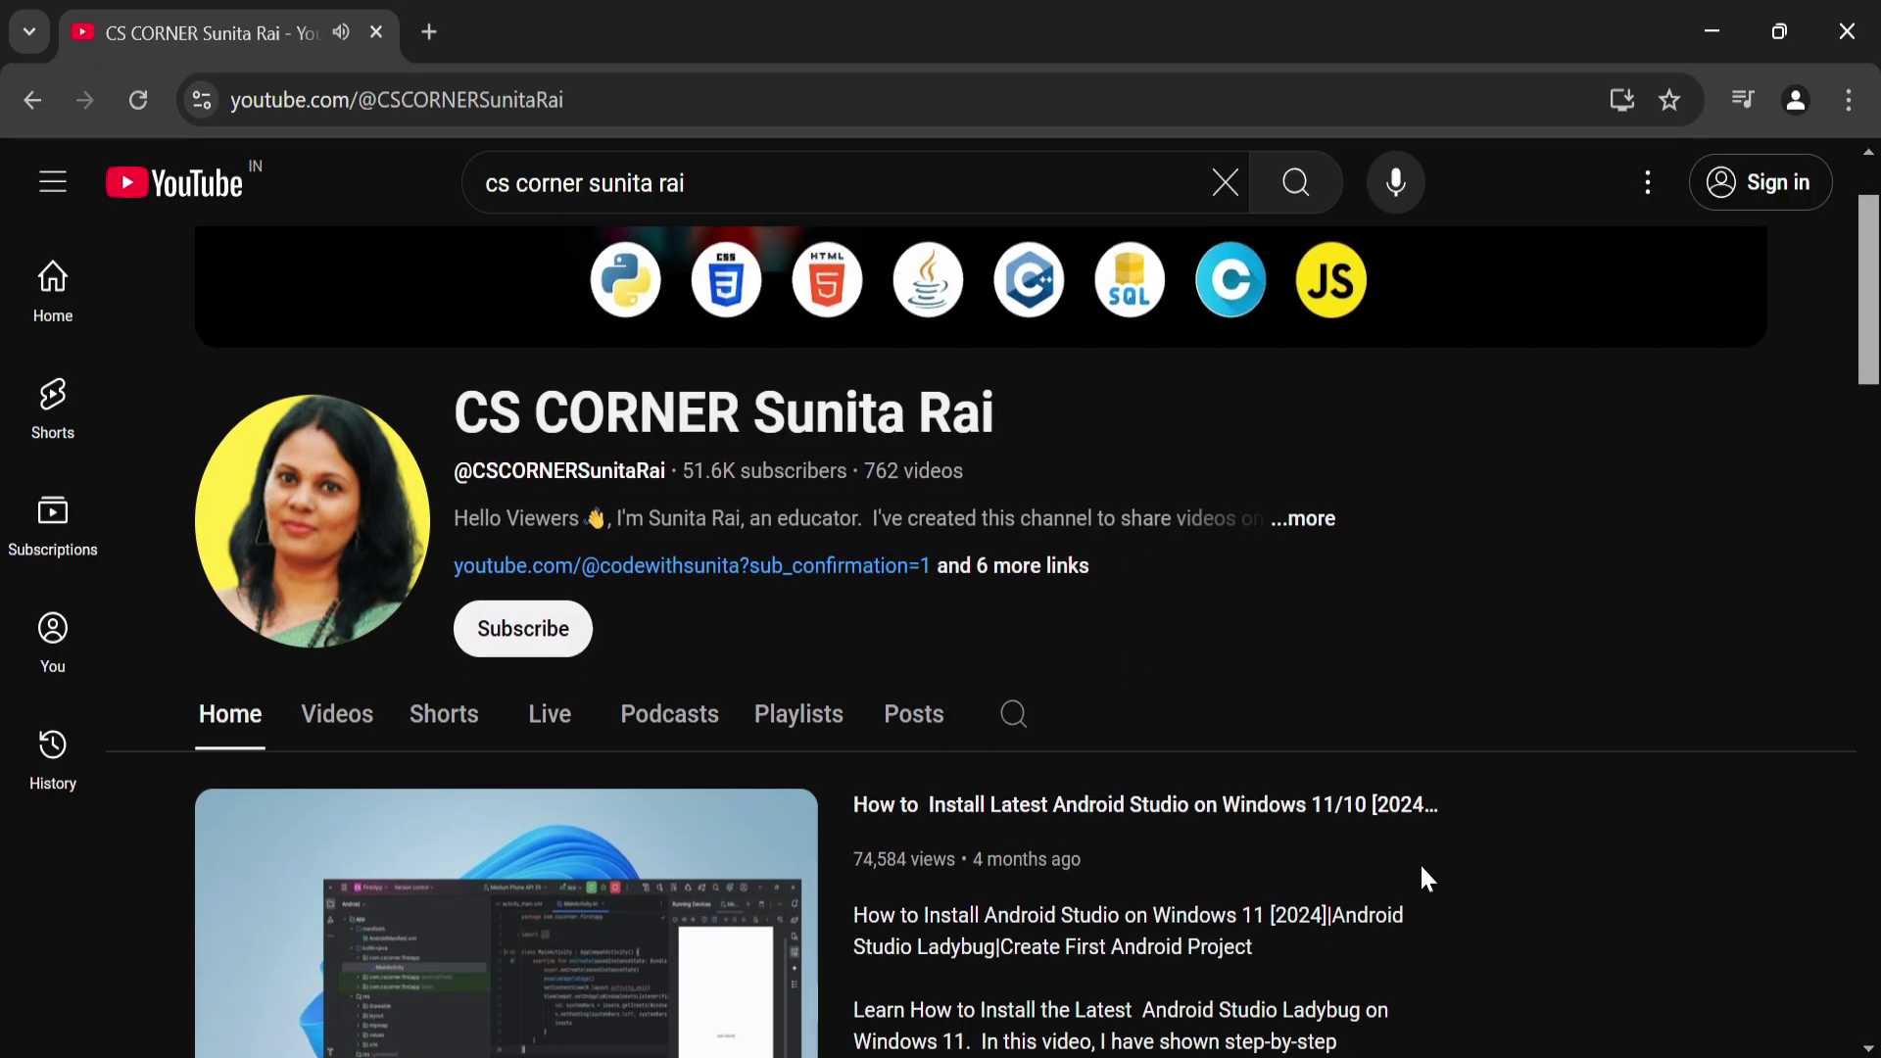
{"action": "scroll", "coordinate": [337, 618], "scroll_direction": "down", "scroll_amount": 4}
{"action": "scroll", "coordinate": [337, 617], "scroll_direction": "up", "scroll_amount": 4}
Browse the channel's Videos and Playlists listings.
{"action": "left_click", "coordinate": [337, 603]}
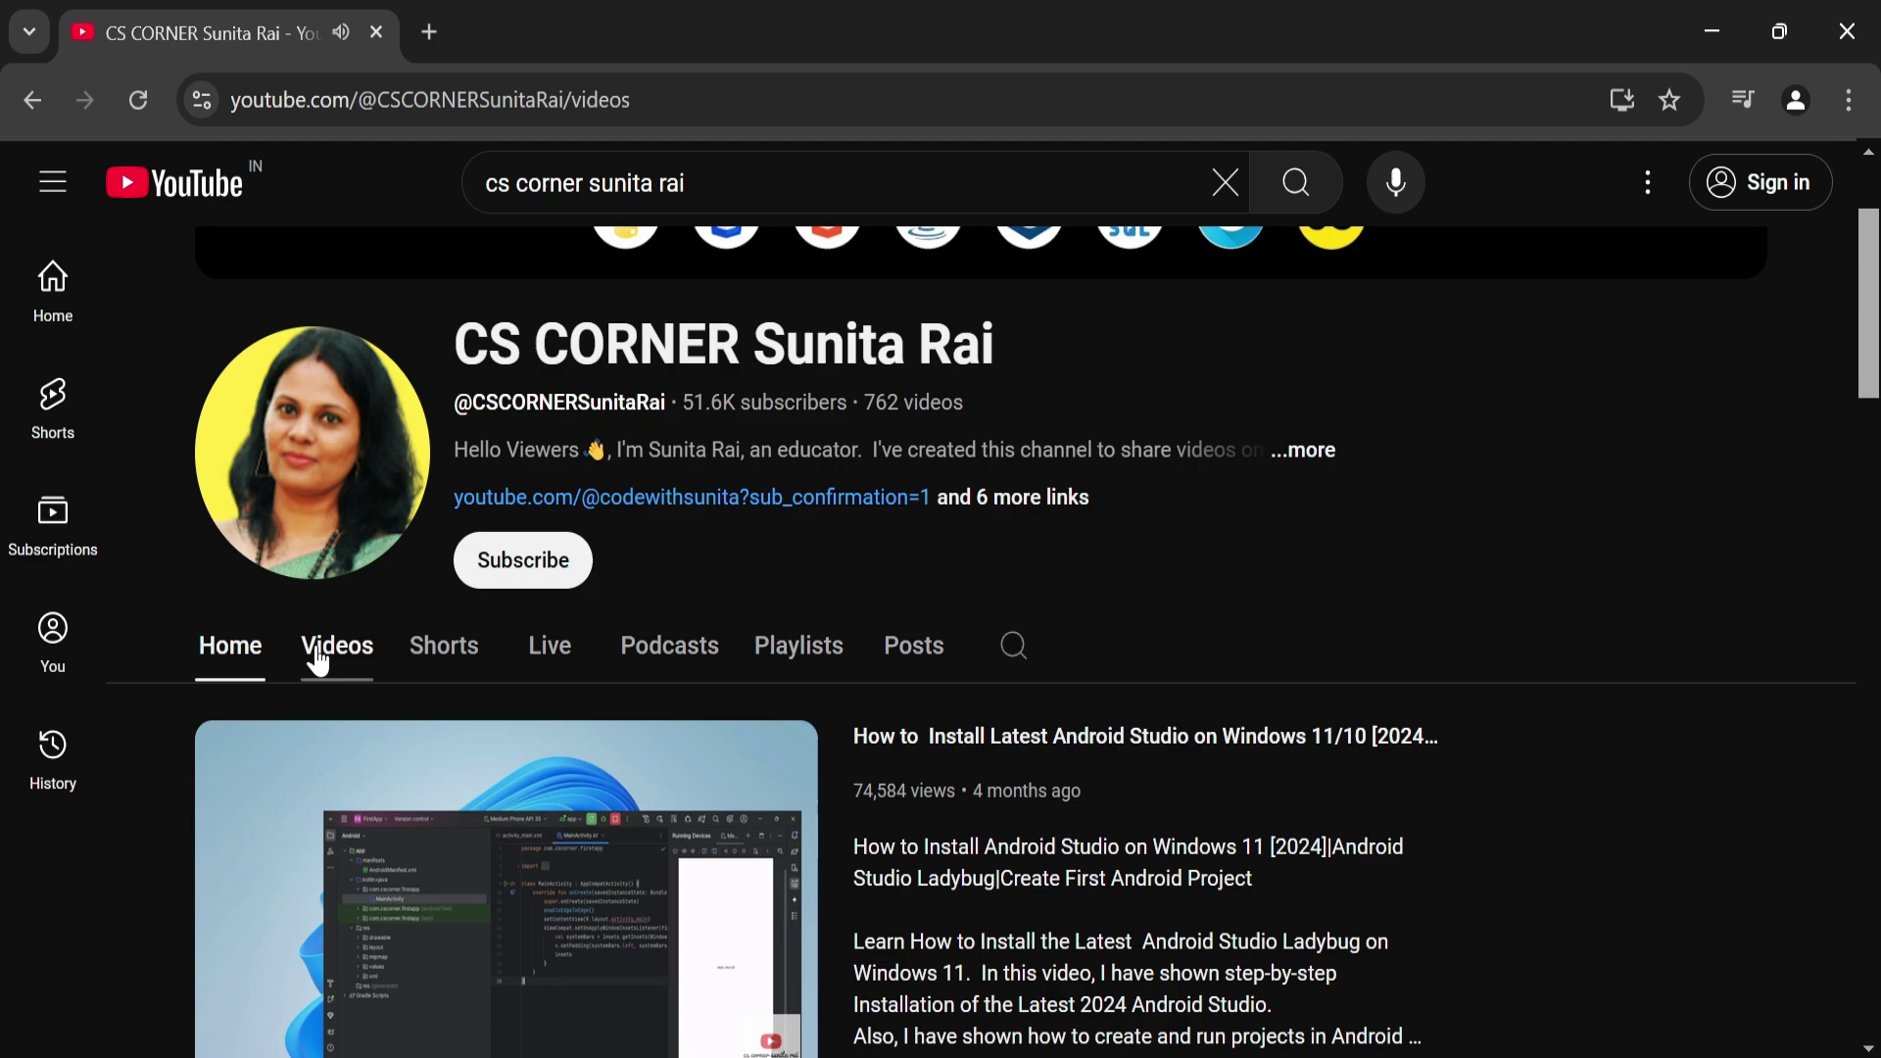
{"action": "scroll", "coordinate": [315, 657], "scroll_direction": "down", "scroll_amount": 4}
{"action": "scroll", "coordinate": [317, 657], "scroll_direction": "down", "scroll_amount": 4}
{"action": "scroll", "coordinate": [315, 657], "scroll_direction": "down", "scroll_amount": 4}
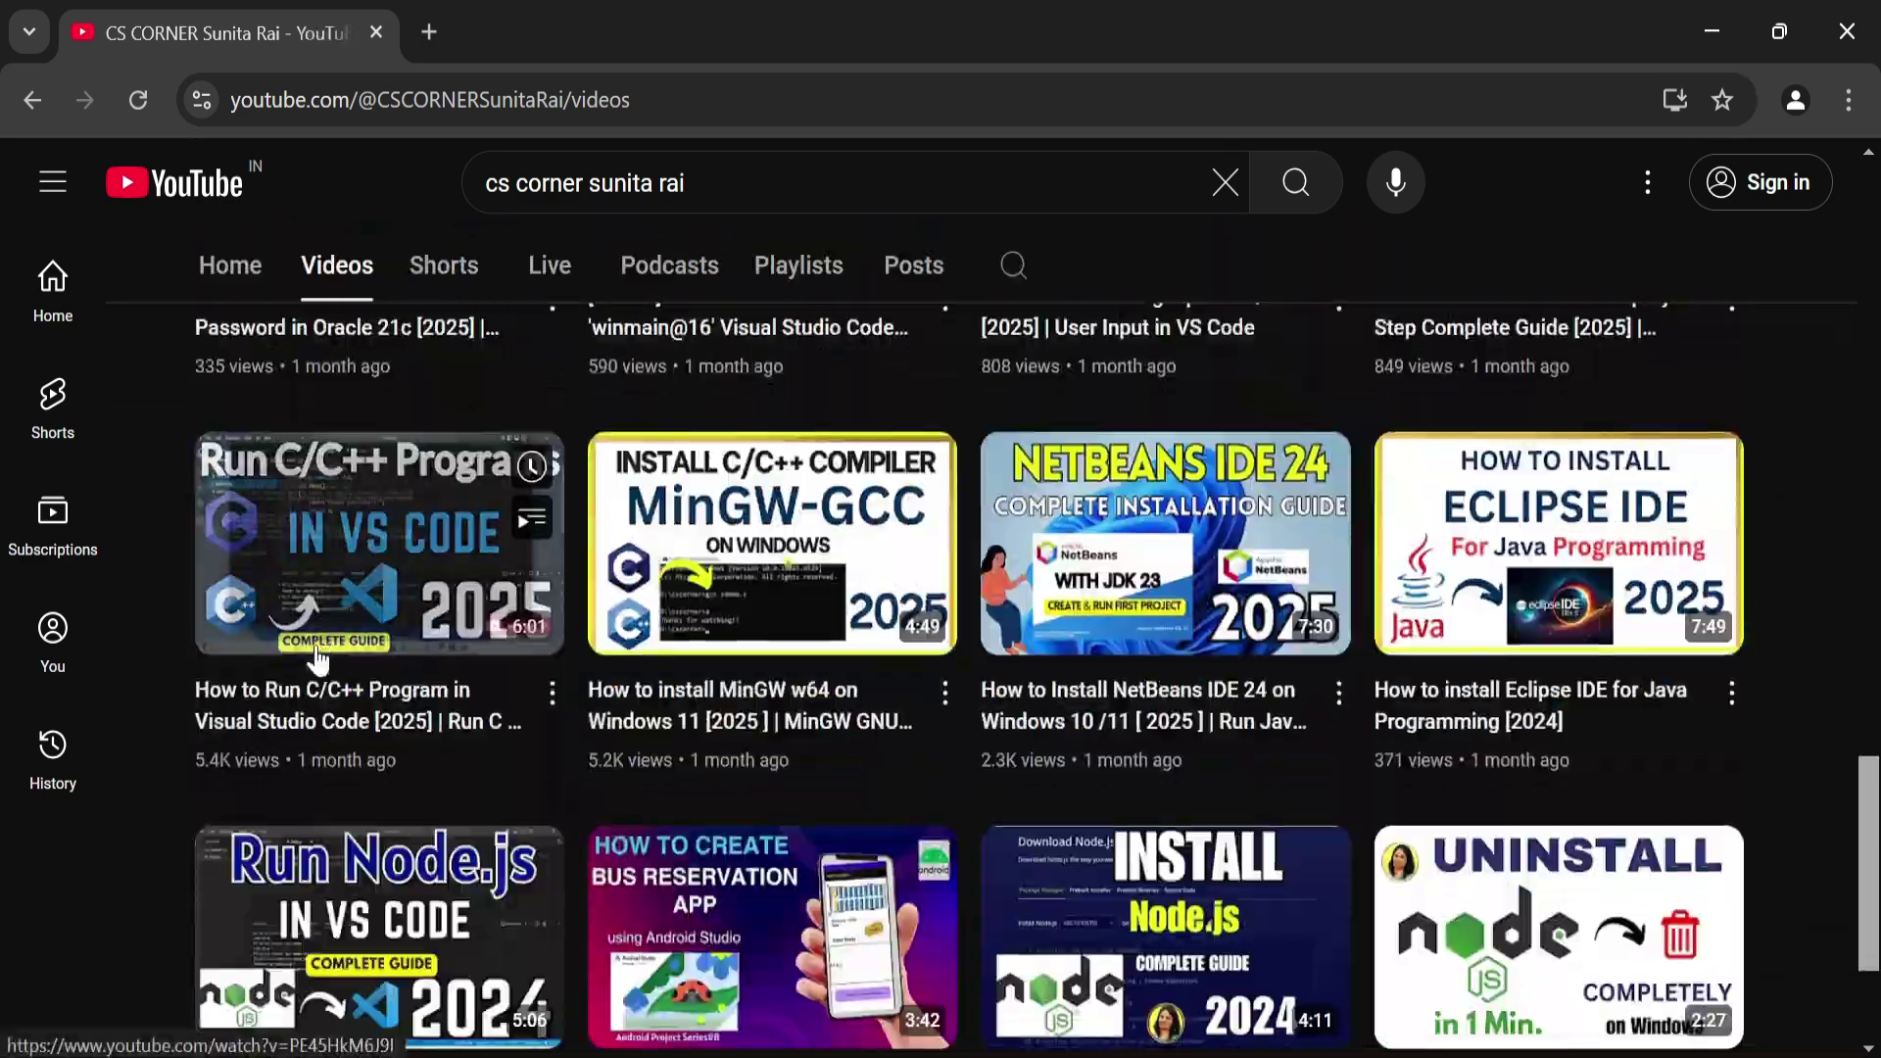
{"action": "scroll", "coordinate": [803, 877], "scroll_direction": "up", "scroll_amount": 14}
{"action": "left_click", "coordinate": [803, 867]}
{"action": "scroll", "coordinate": [805, 878], "scroll_direction": "down", "scroll_amount": 3}
{"action": "scroll", "coordinate": [804, 878], "scroll_direction": "down", "scroll_amount": 4}
{"action": "scroll", "coordinate": [804, 877], "scroll_direction": "down", "scroll_amount": 5}
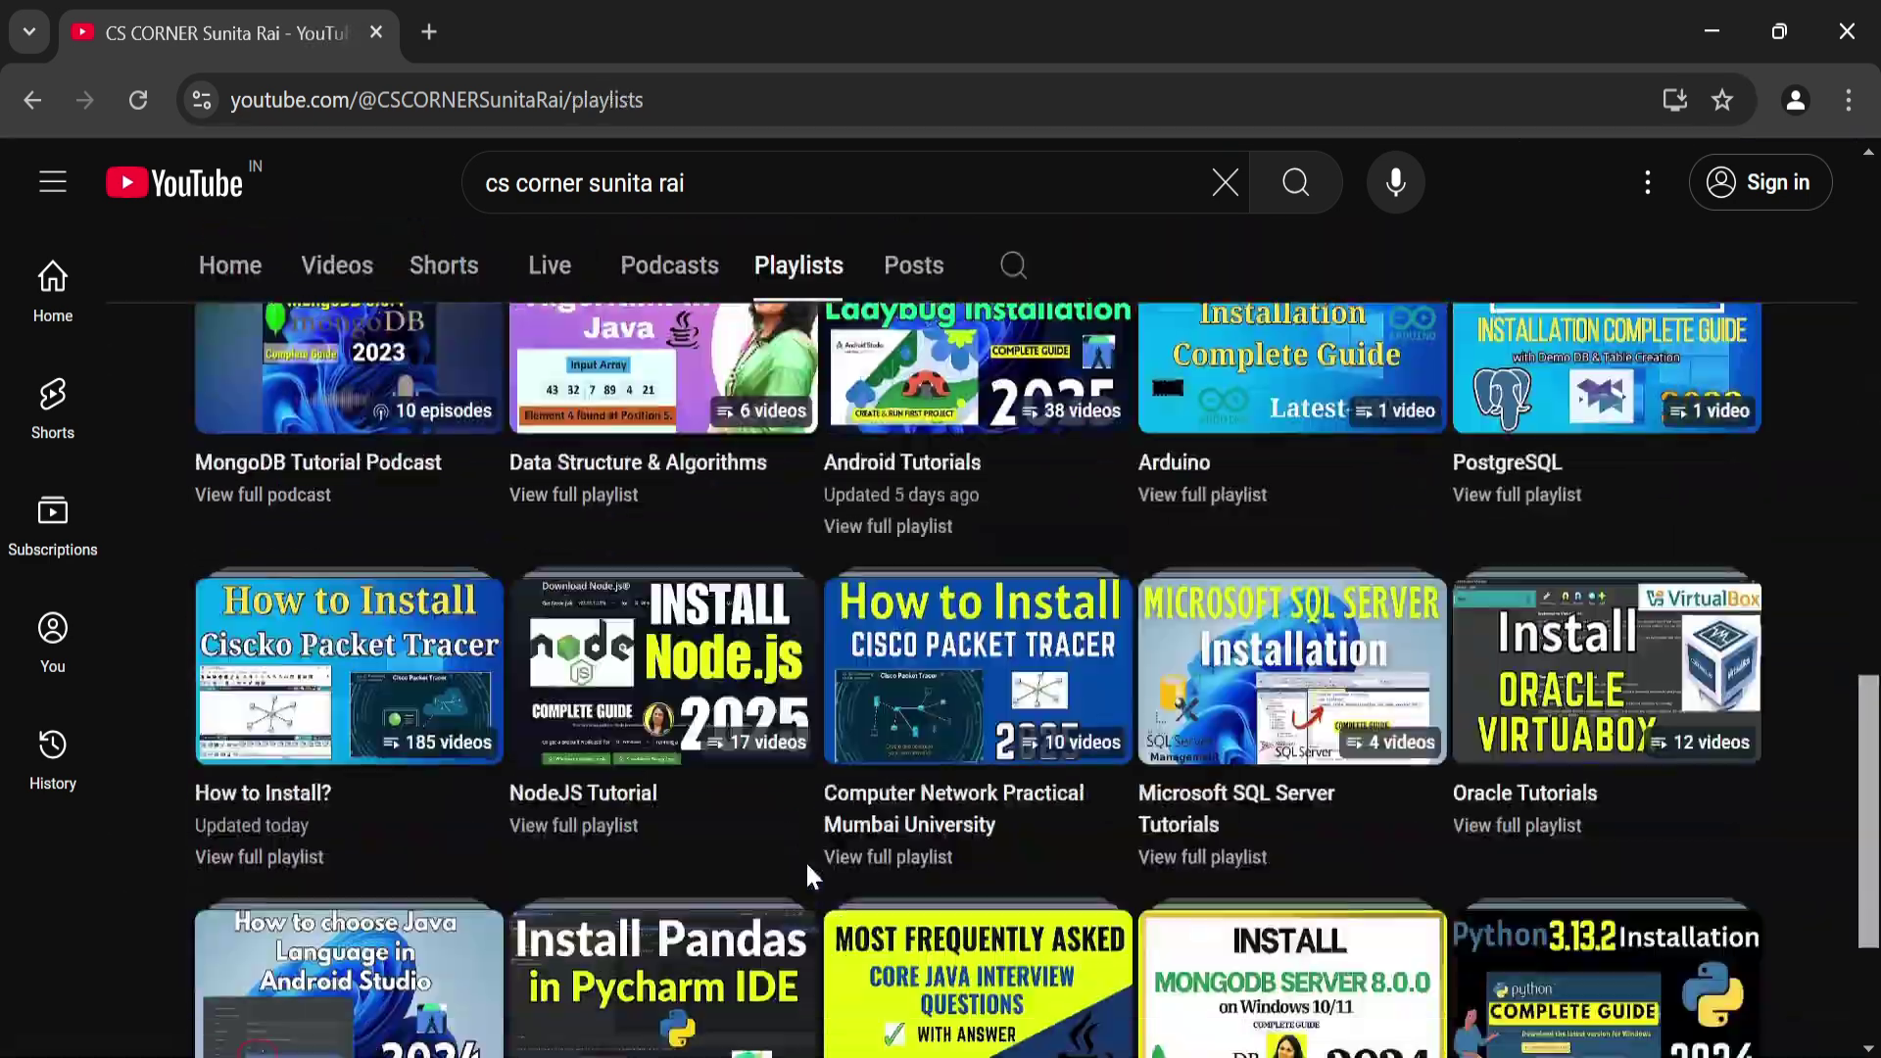
{"action": "scroll", "coordinate": [805, 878], "scroll_direction": "down", "scroll_amount": 2}
{"action": "scroll", "coordinate": [805, 877], "scroll_direction": "up", "scroll_amount": 14}
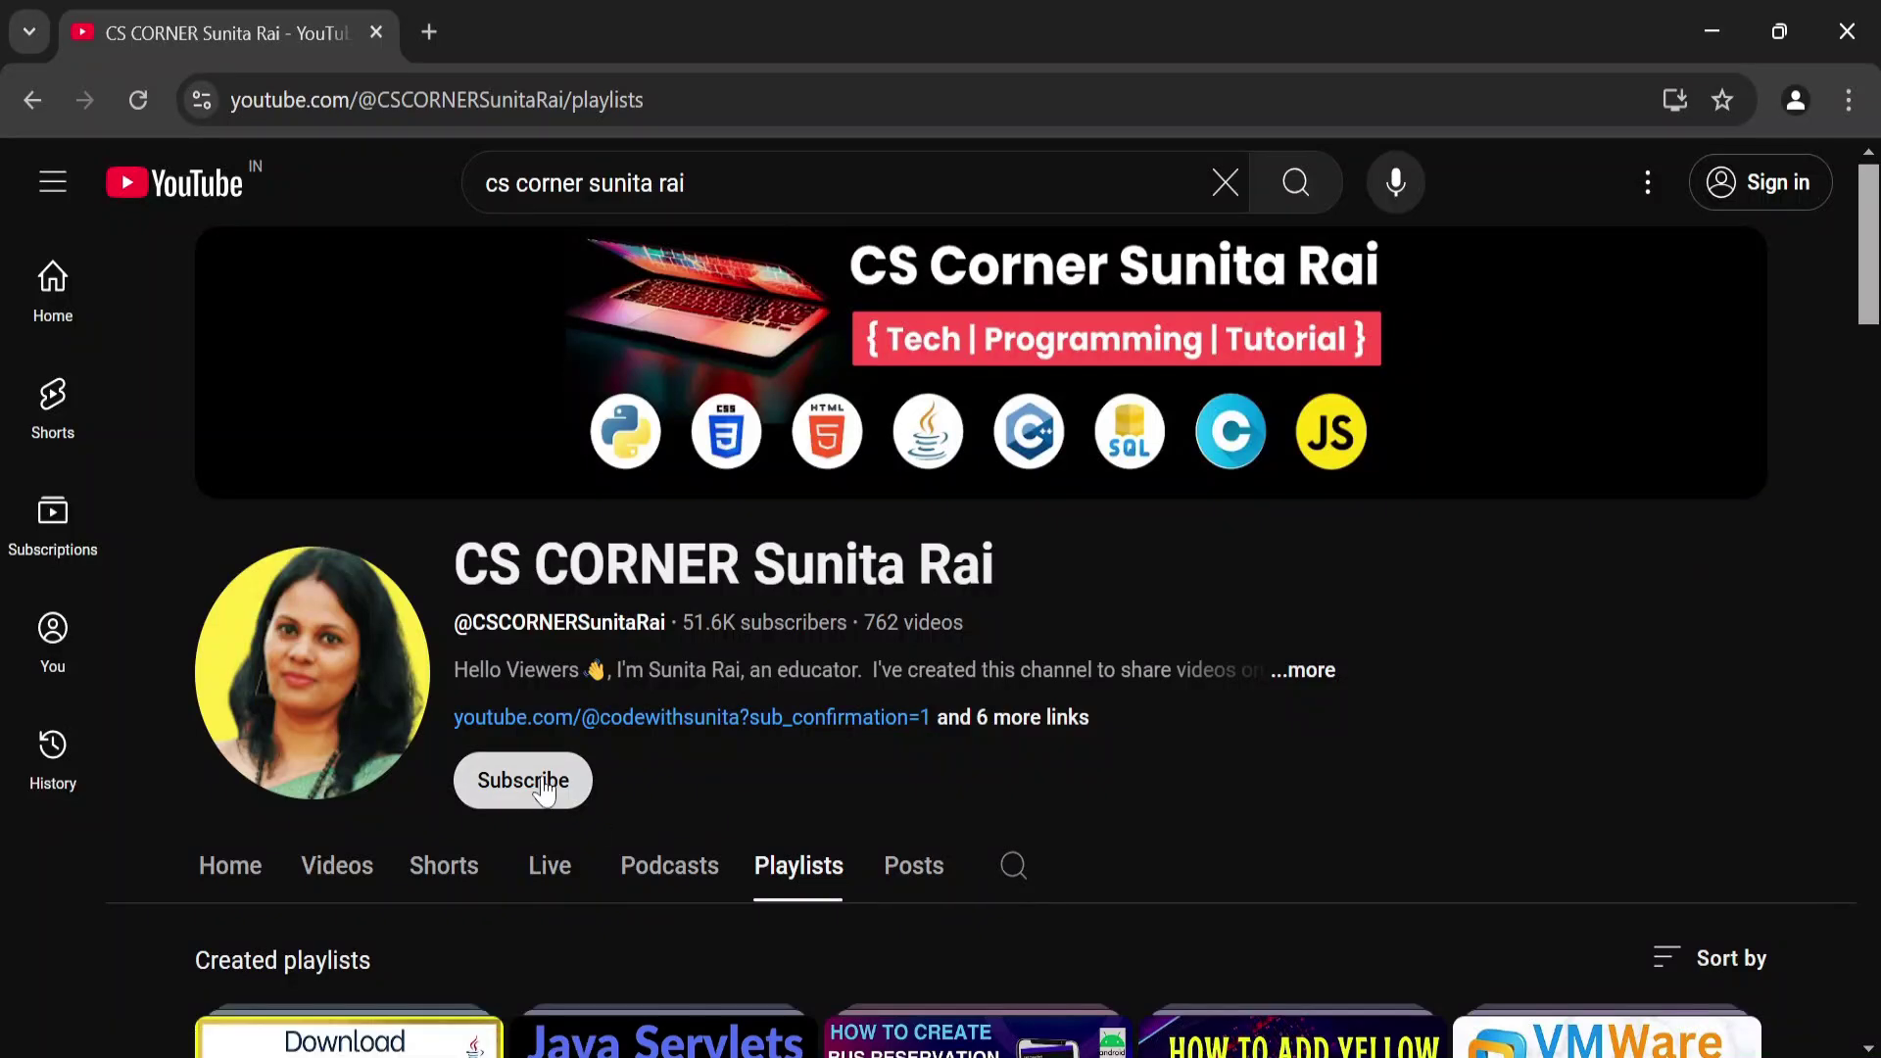
Visit the linked programming channel and cancel the subscription confirmation.
{"action": "left_click", "coordinate": [692, 718]}
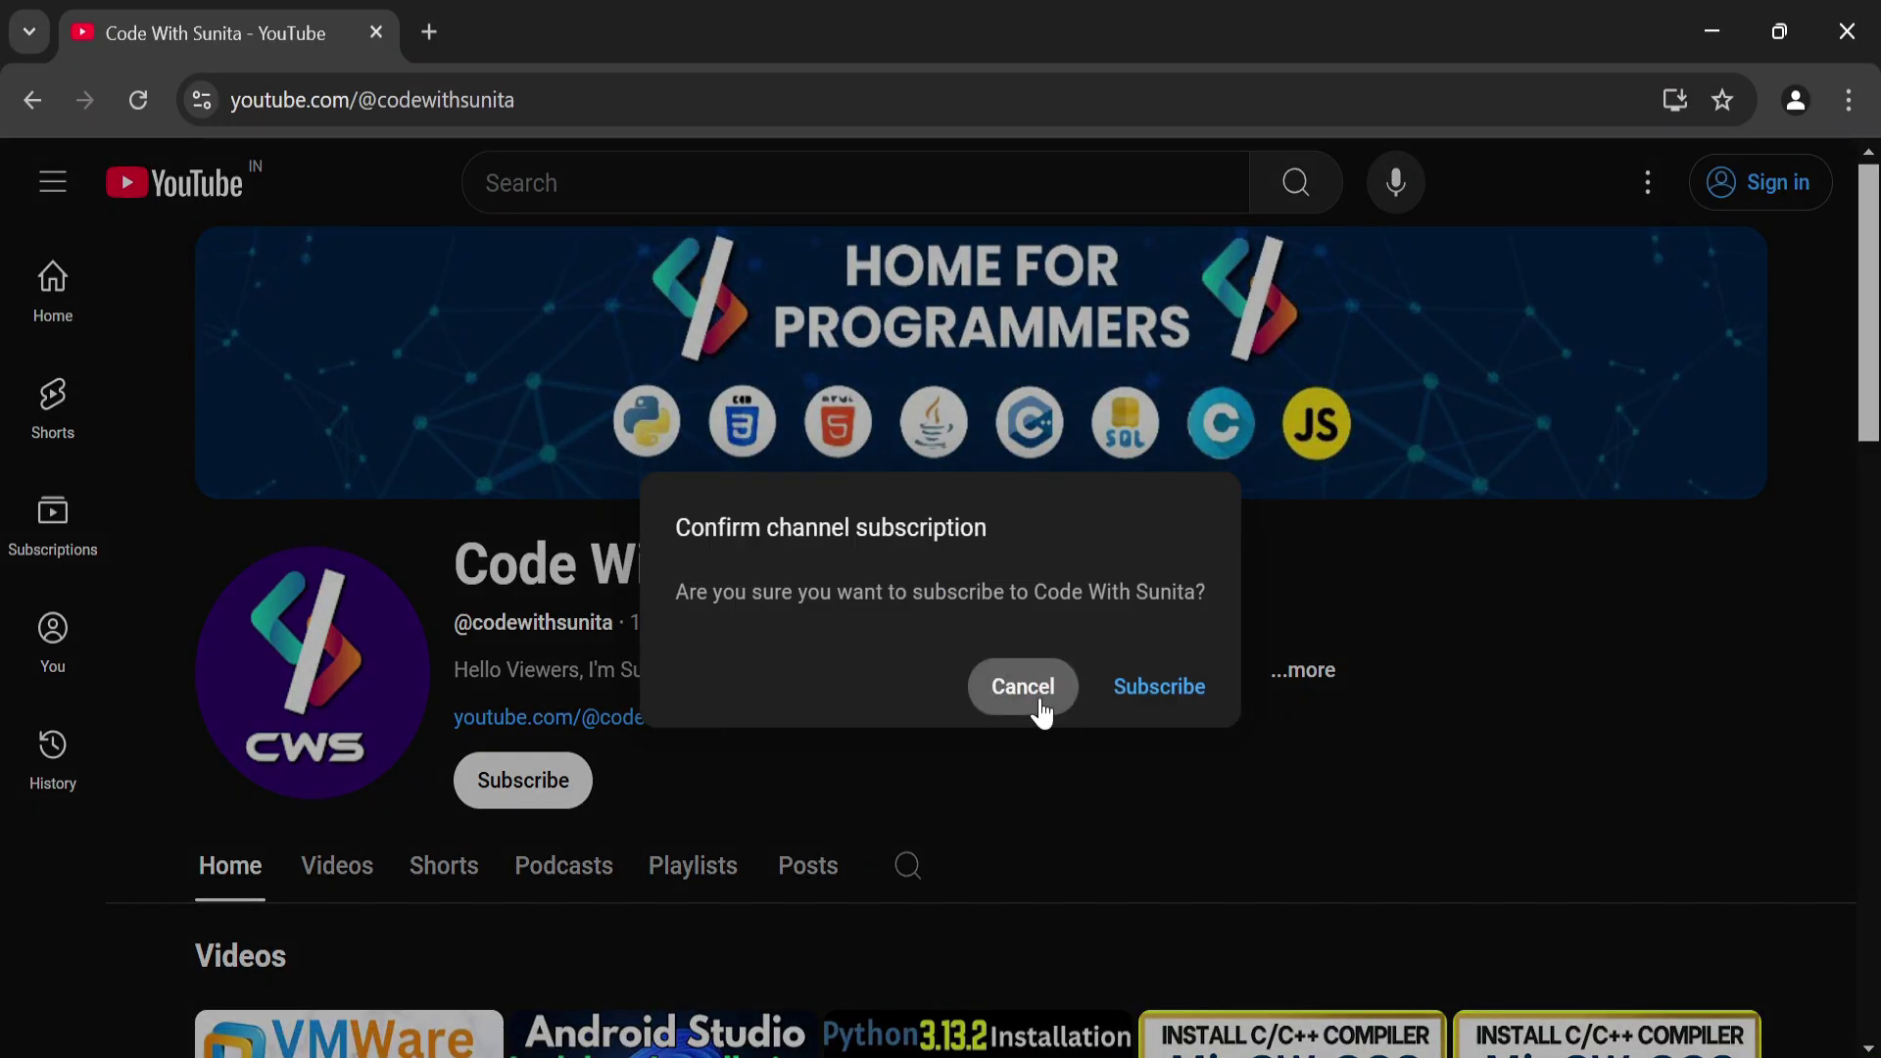
{"action": "left_click", "coordinate": [1039, 706]}
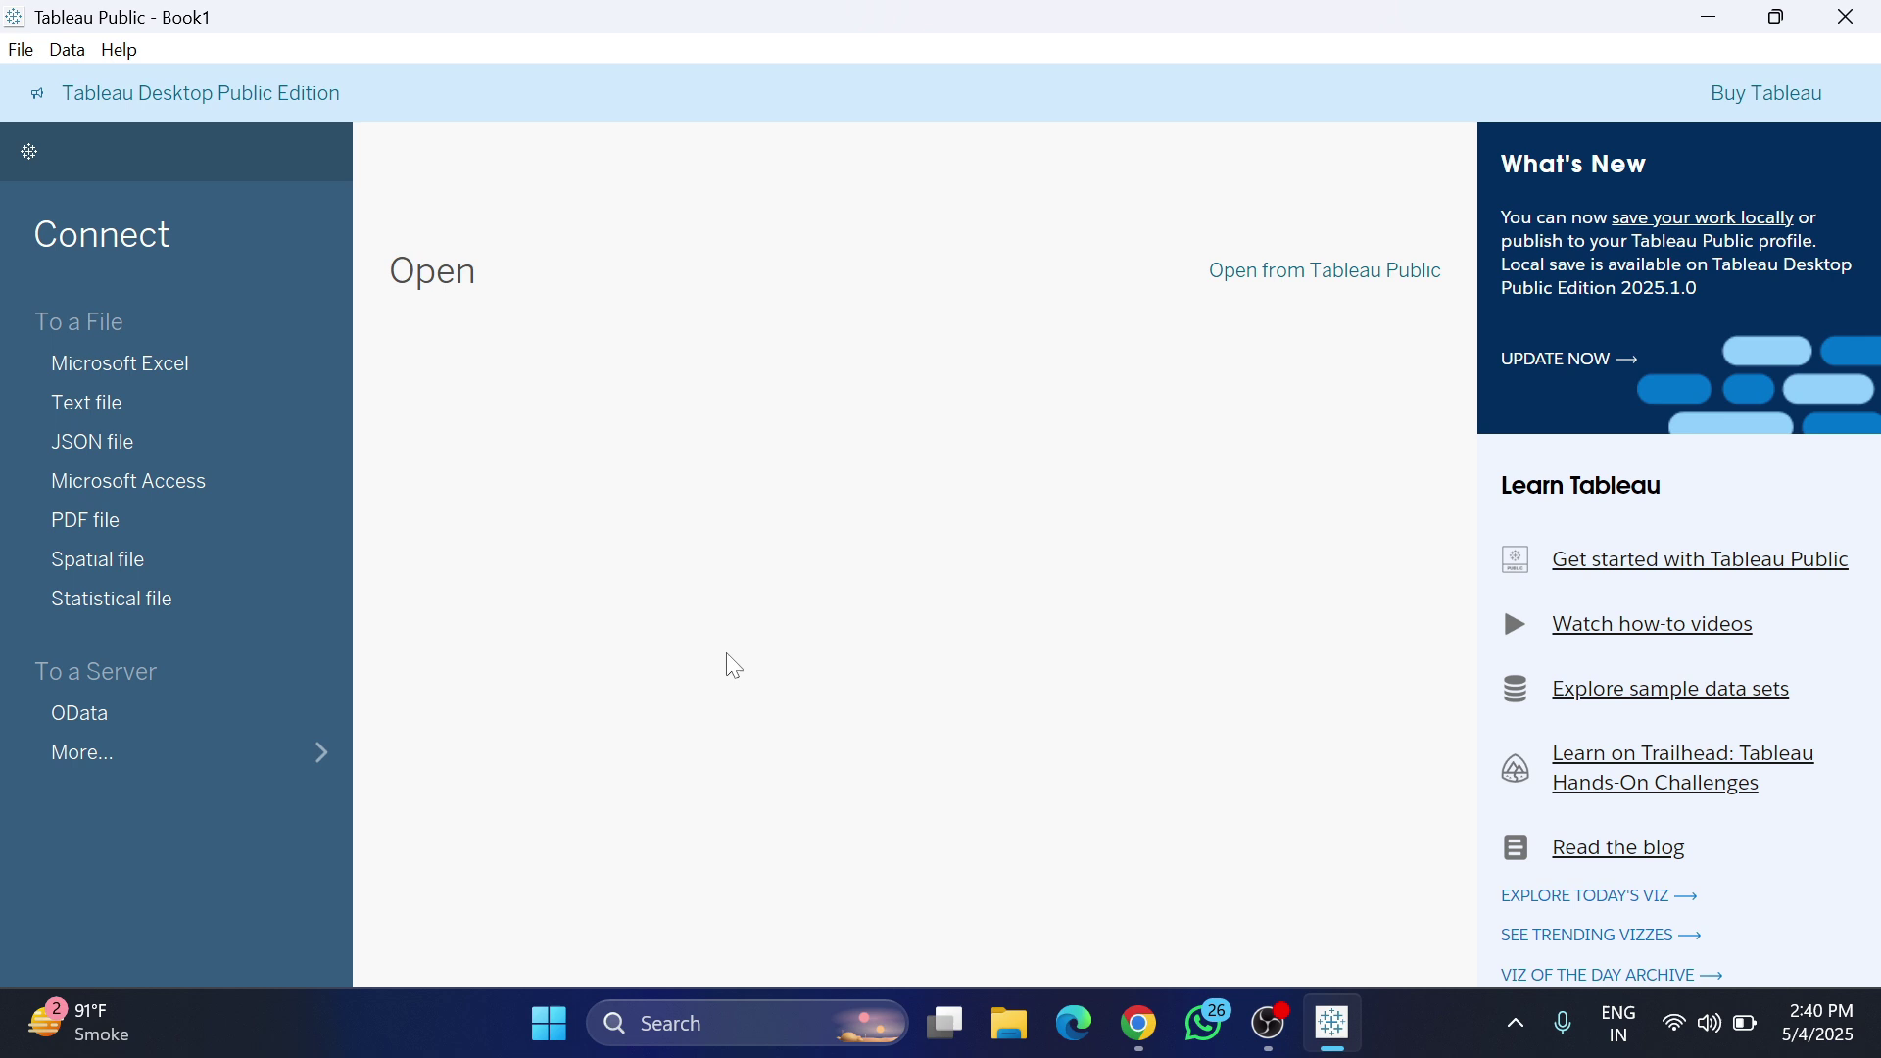